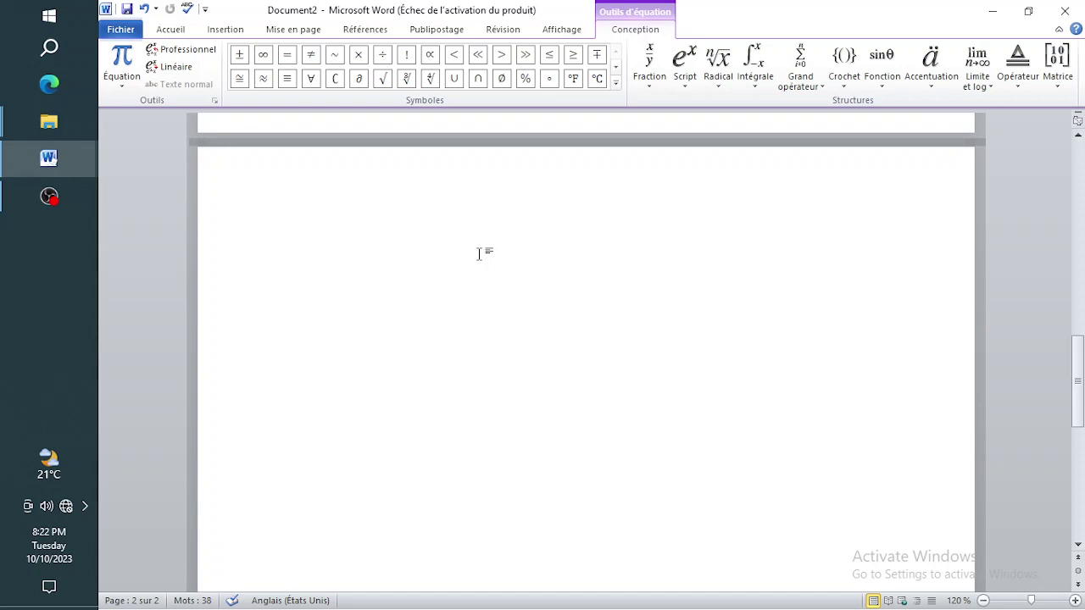
Step: Insert the displayed equation ∫dx/(1 + sin 2x) and start a new line below it
scroll(479, 255, down, 1)
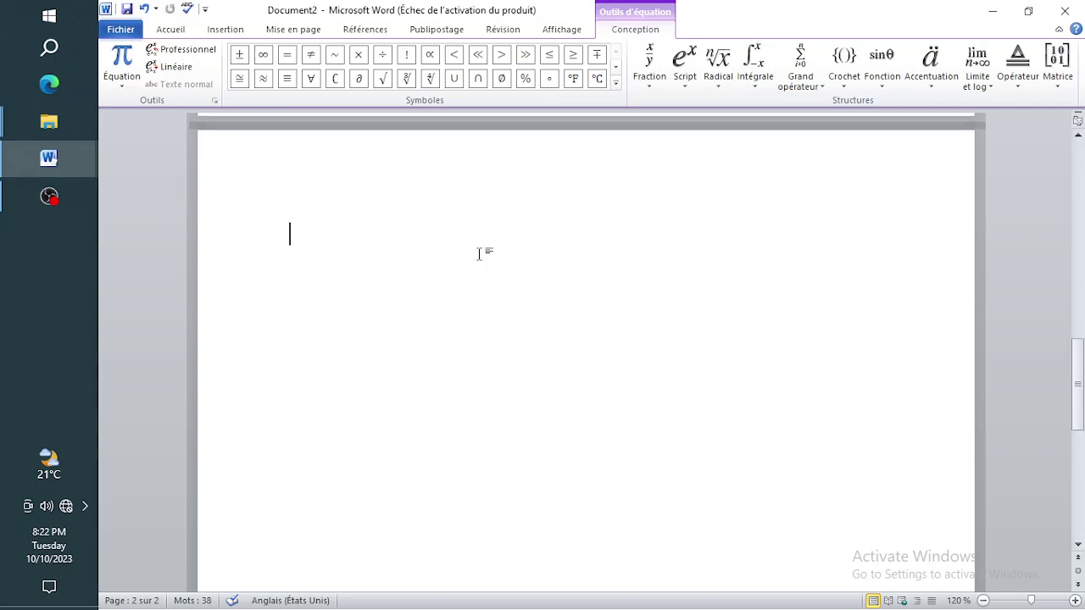
key(ctrl+z)
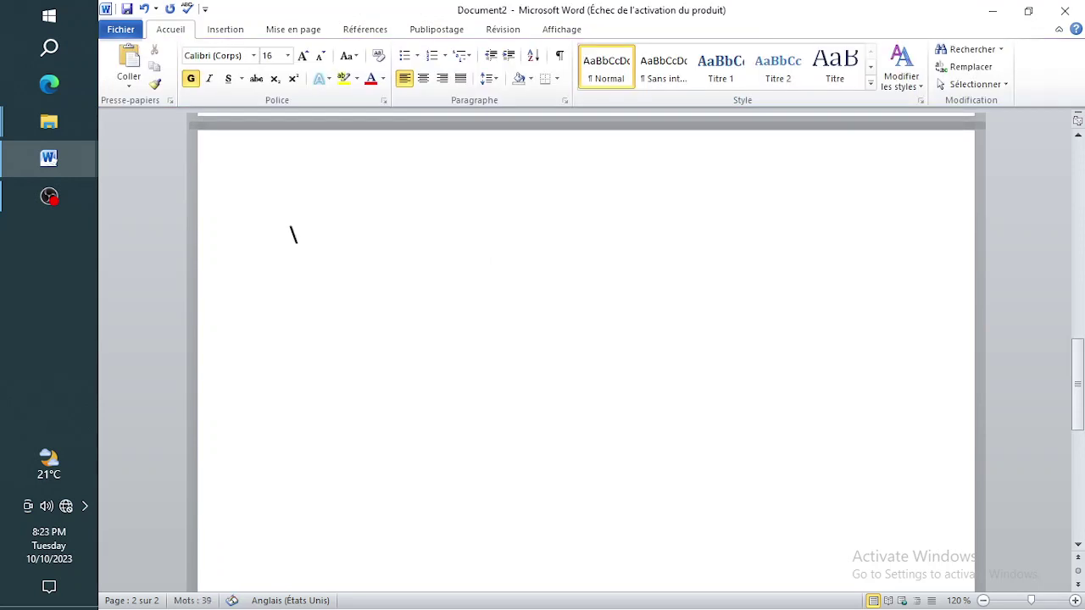
key(shift+Right)
key(alt+equal)
text(\int )
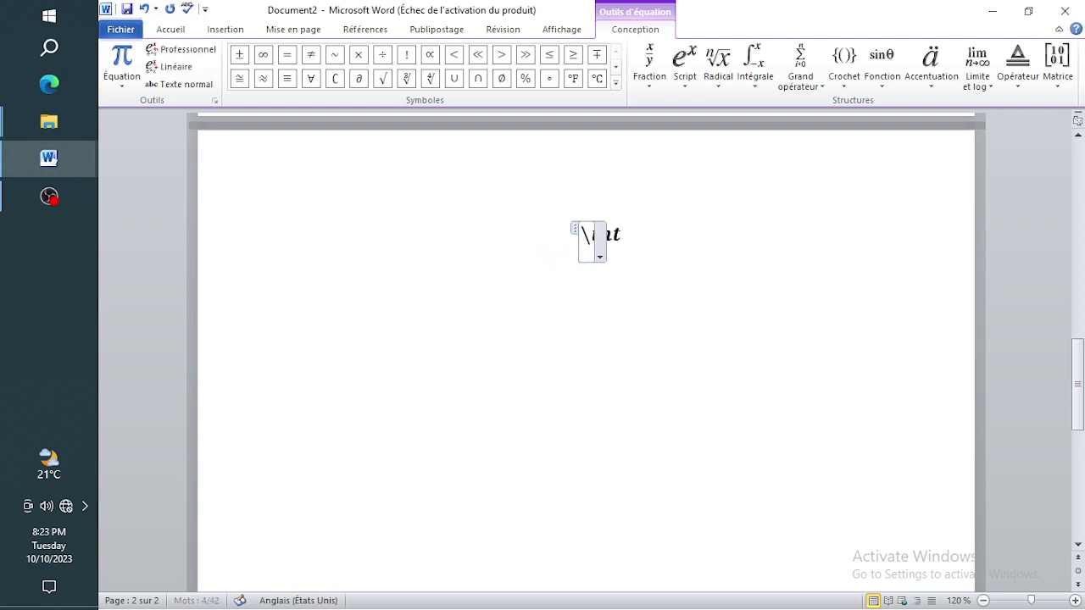
text(dx/)
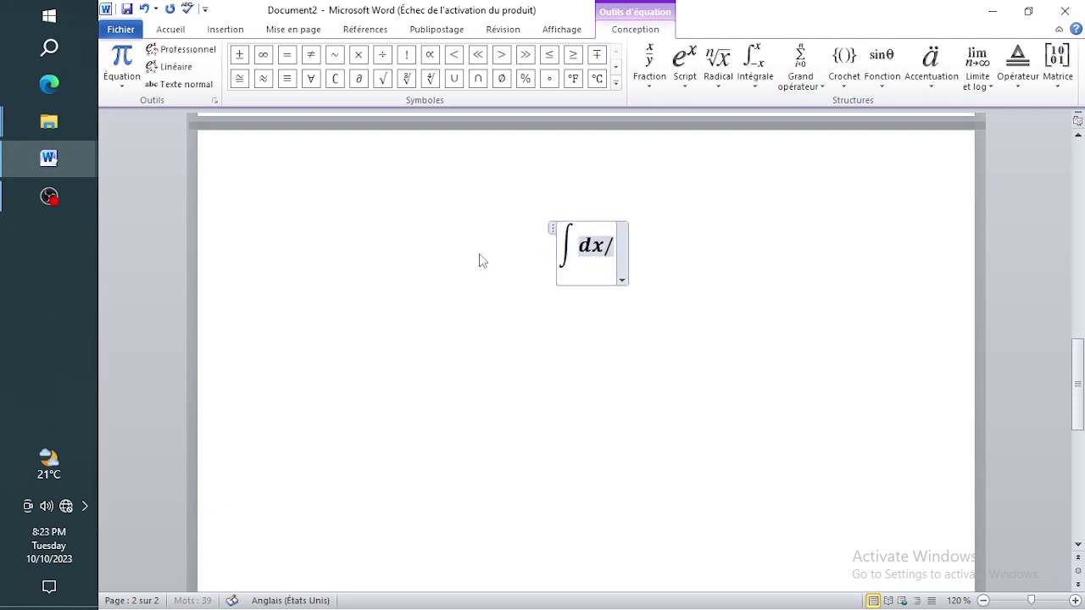
text(1+sin 2x)
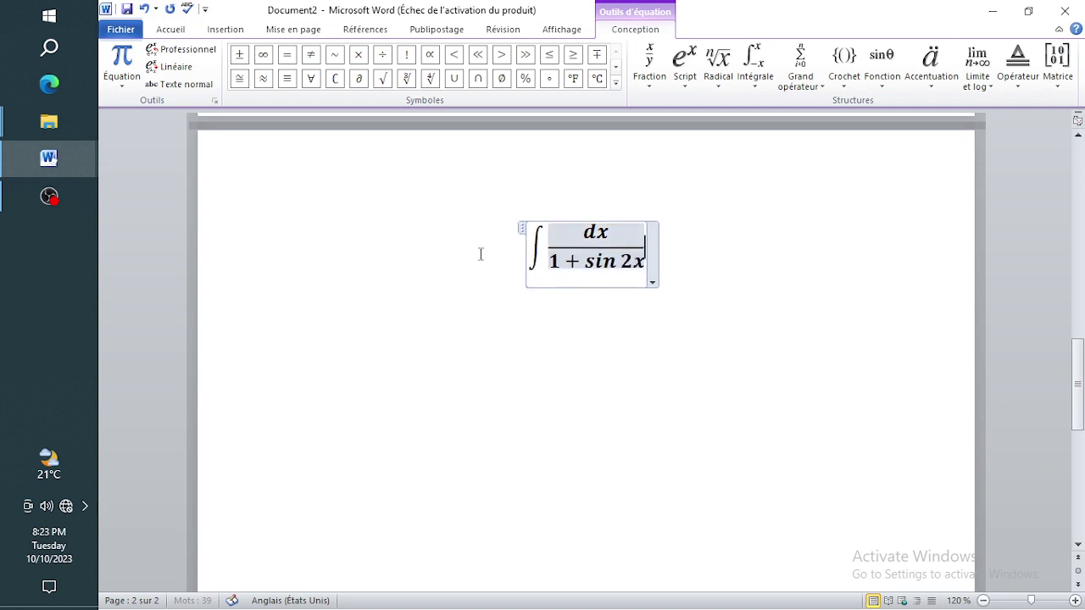
click(480, 255)
key(Return)
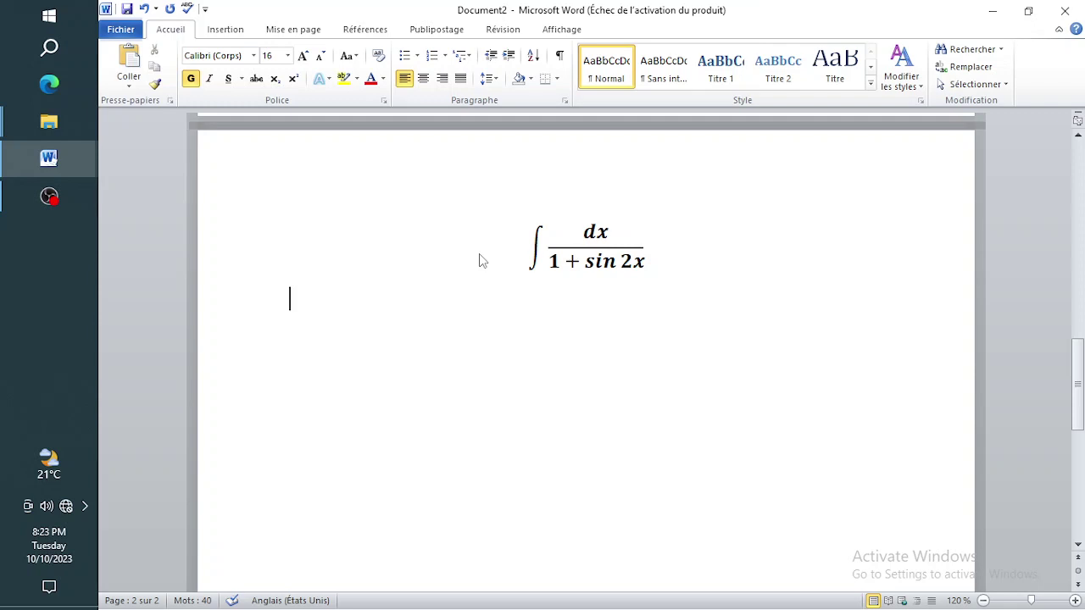
Step: Add the equation line 1 + sin2x = 1 + 2sinx cos x
key(alt+equal)
text(\in)
key(BackSpace)
key(BackSpace)
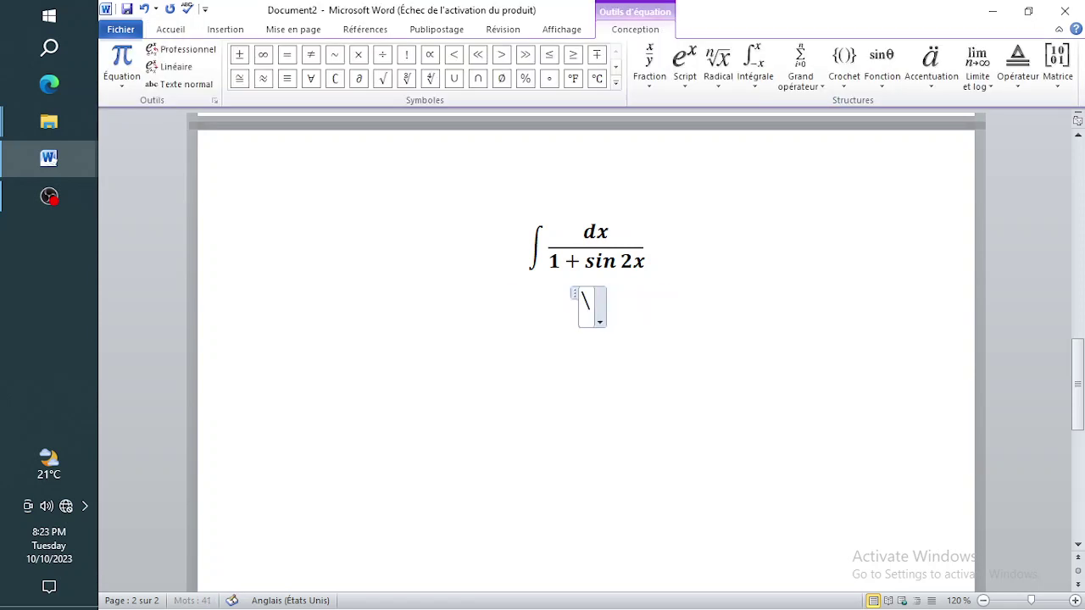
key(BackSpace)
key(BackSpace)
key(alt+equal)
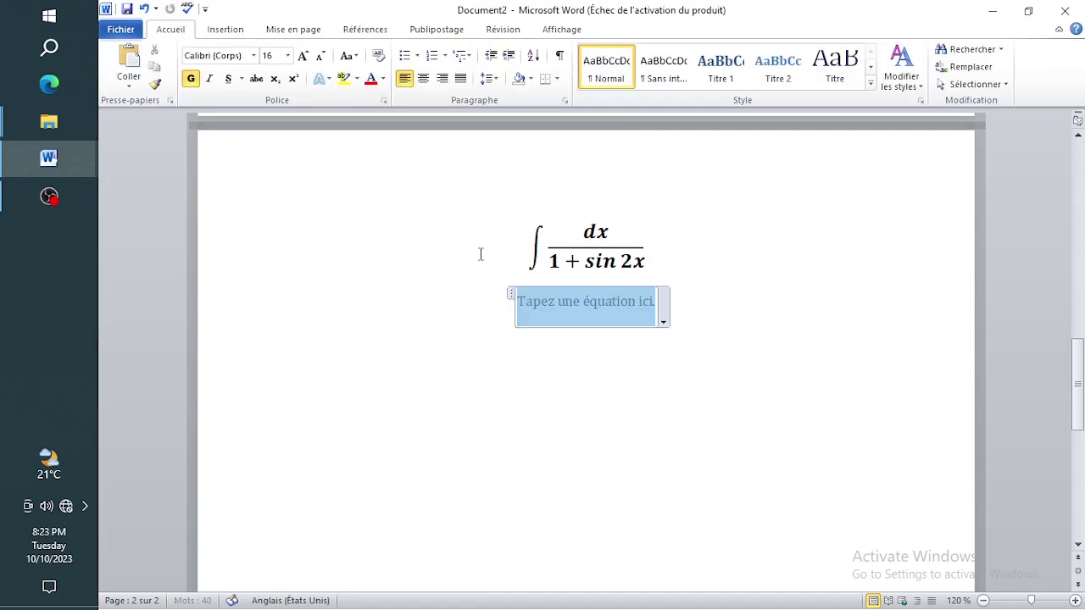
text(1 + sin)
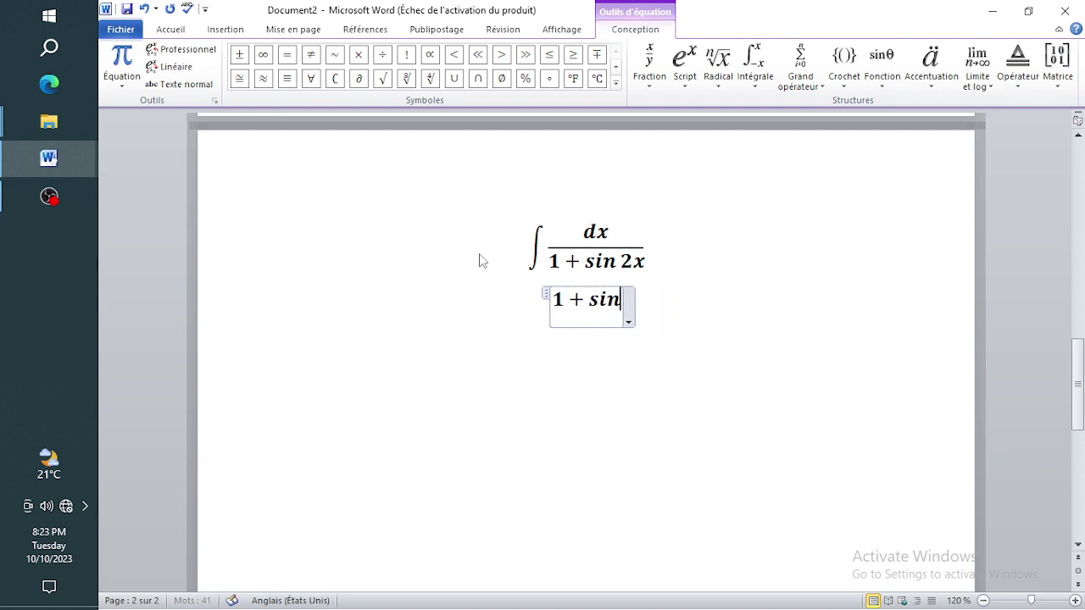
text(2x = 1)
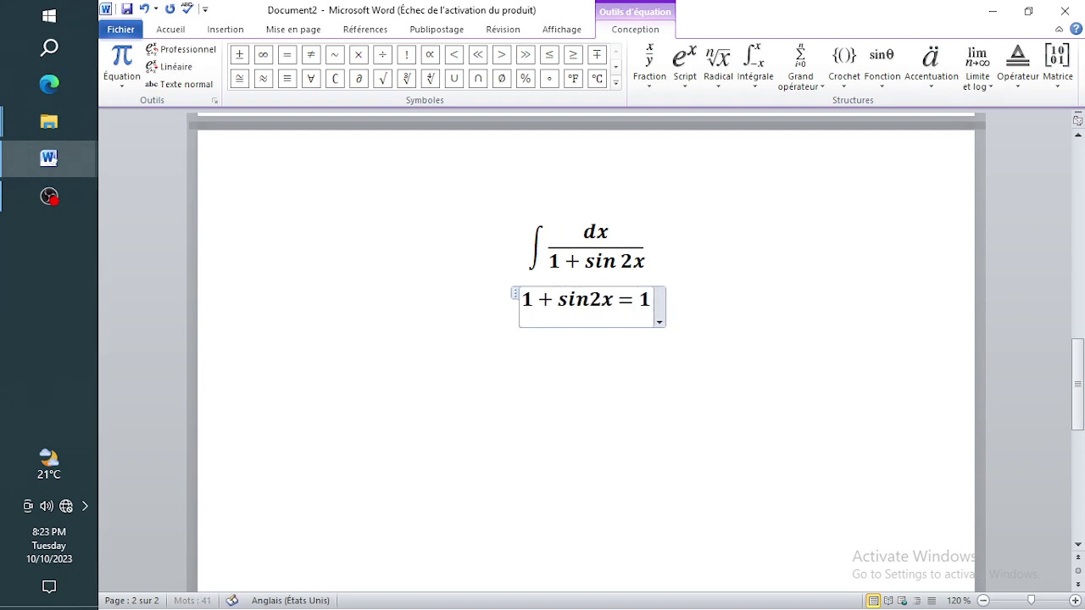
text( + 2si)
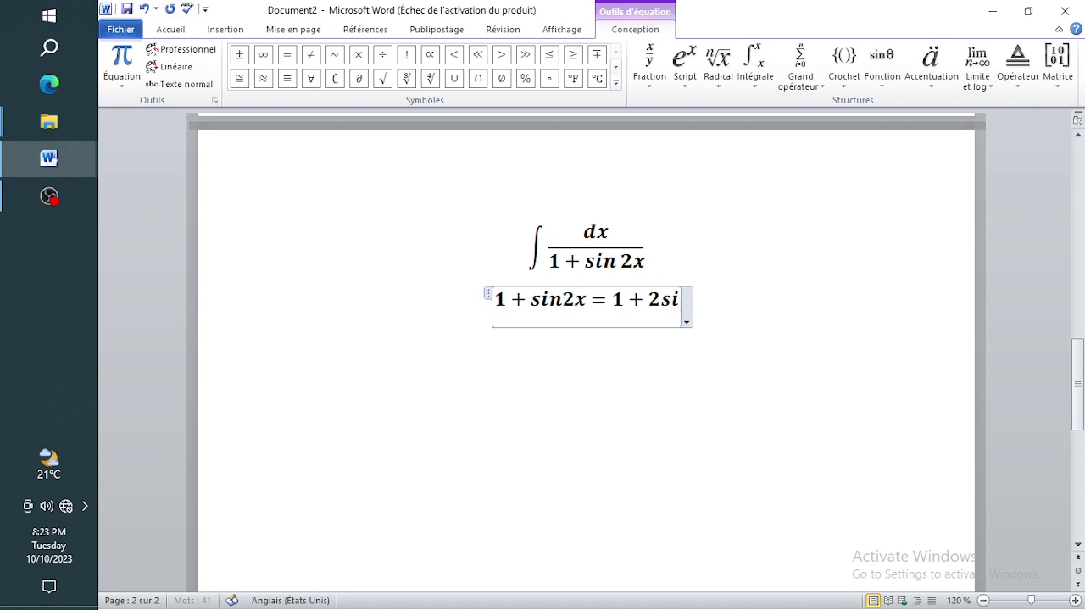
text(nx cos x)
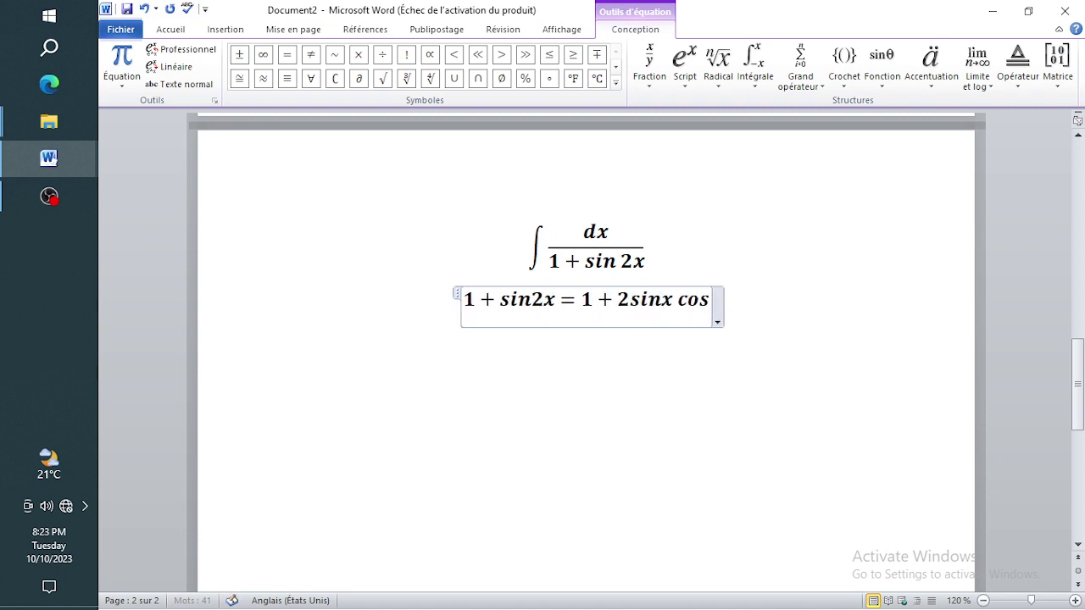
click(480, 254)
key(Return)
Step: Add the next line = cos²x + sin²x + 2sinx cos x
key(alt+equal)
text(=)
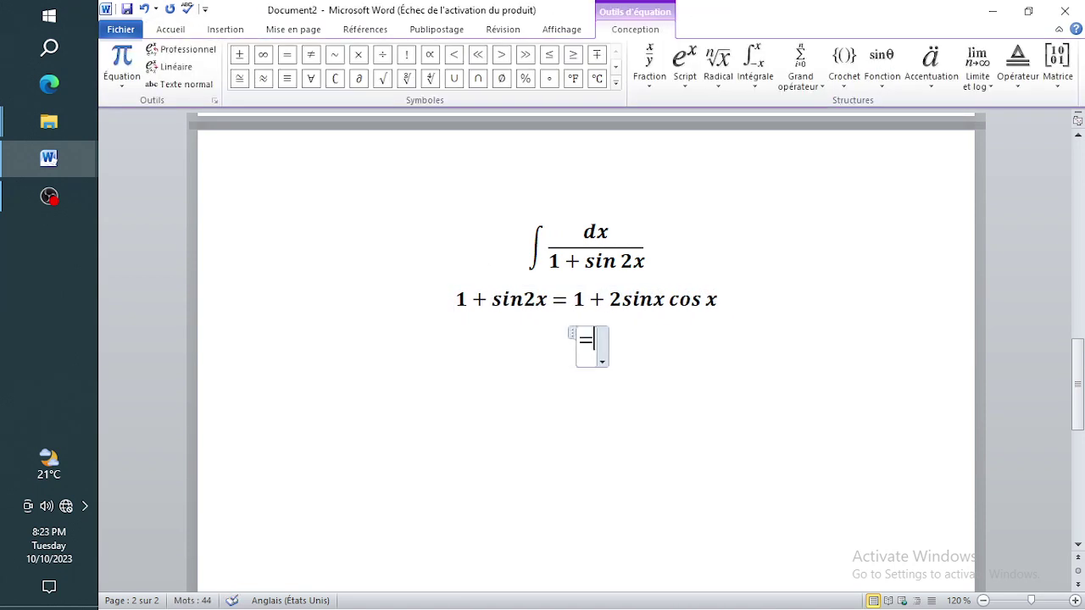
text(od^)
key(BackSpace)
key(BackSpace)
key(BackSpace)
text(cos^2 x)
text(+sin^2 x)
text(+2sin)
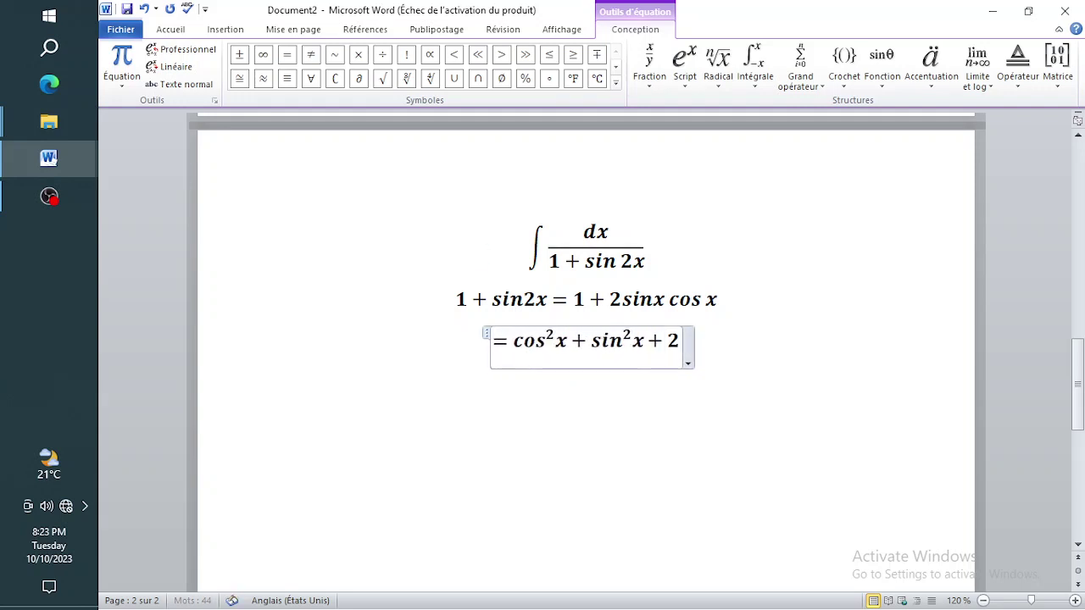
text(x cos x)
key(Return)
Step: Add the line = (cosx + sin x)² and start a new empty equation below
key(alt+equal)
text(= (cosx + sin x)^2)
key(space)
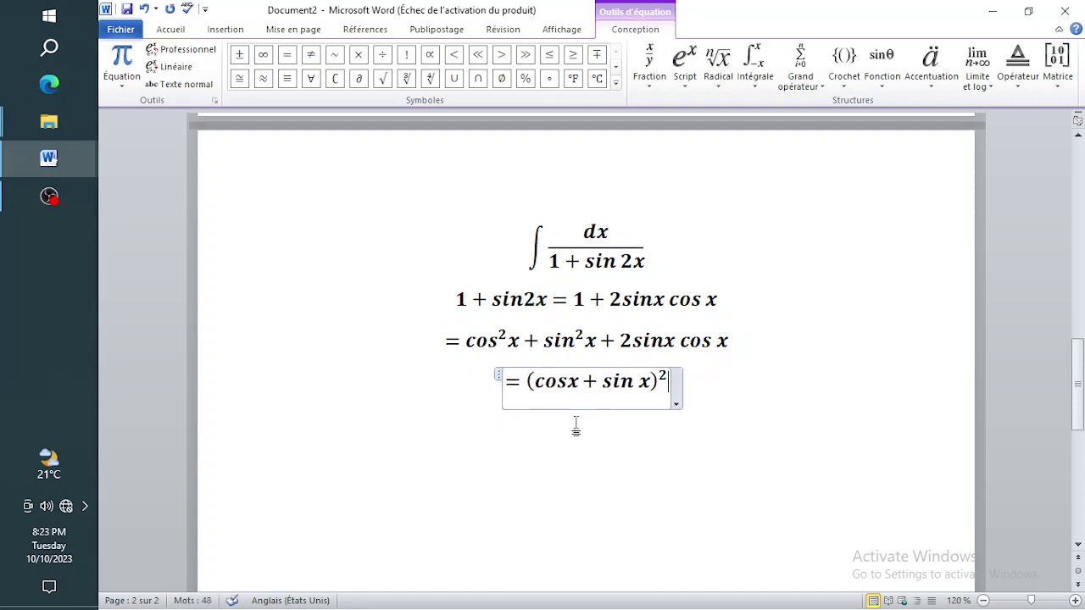
drag(534, 381, 573, 387)
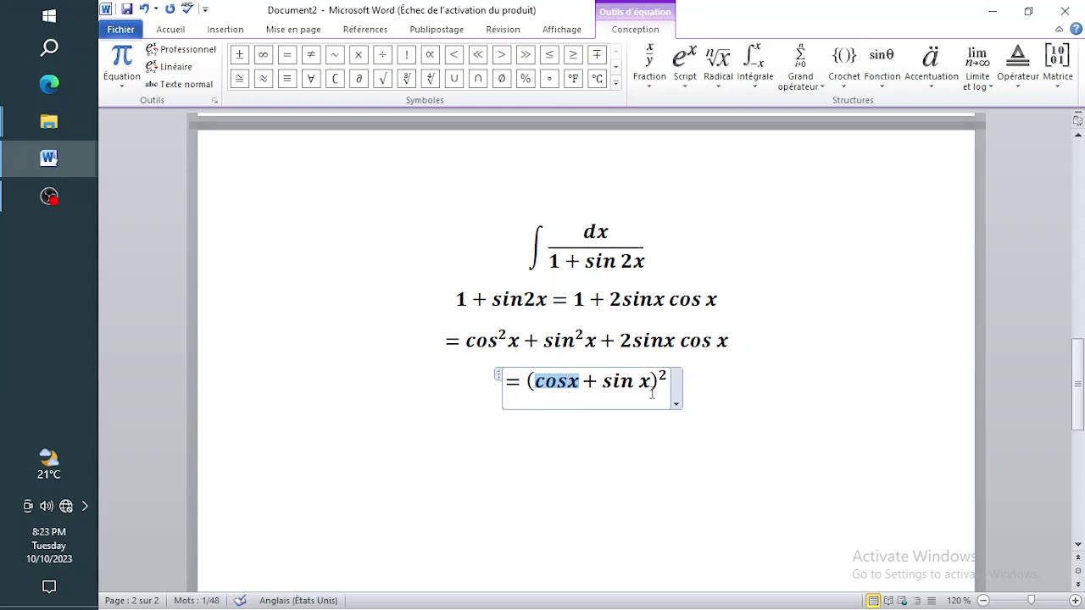
click(668, 387)
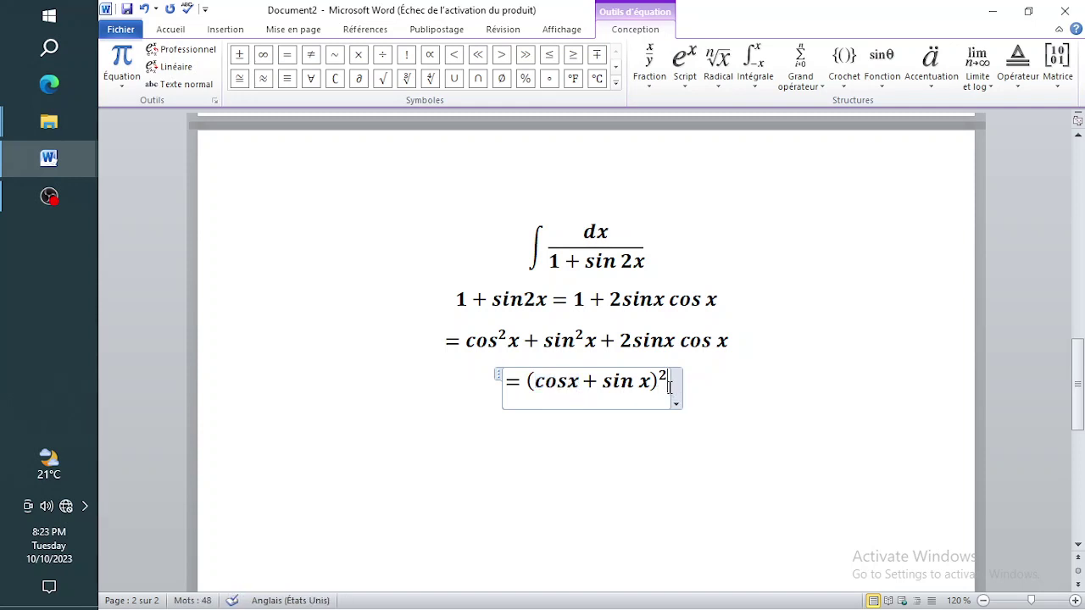
key(Right)
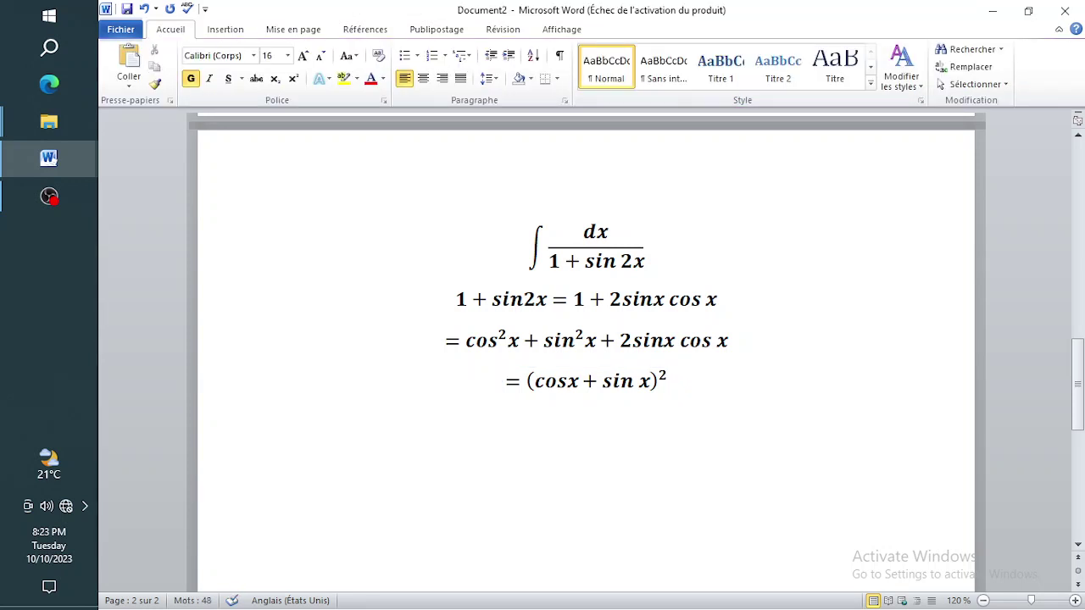
drag(551, 266, 646, 264)
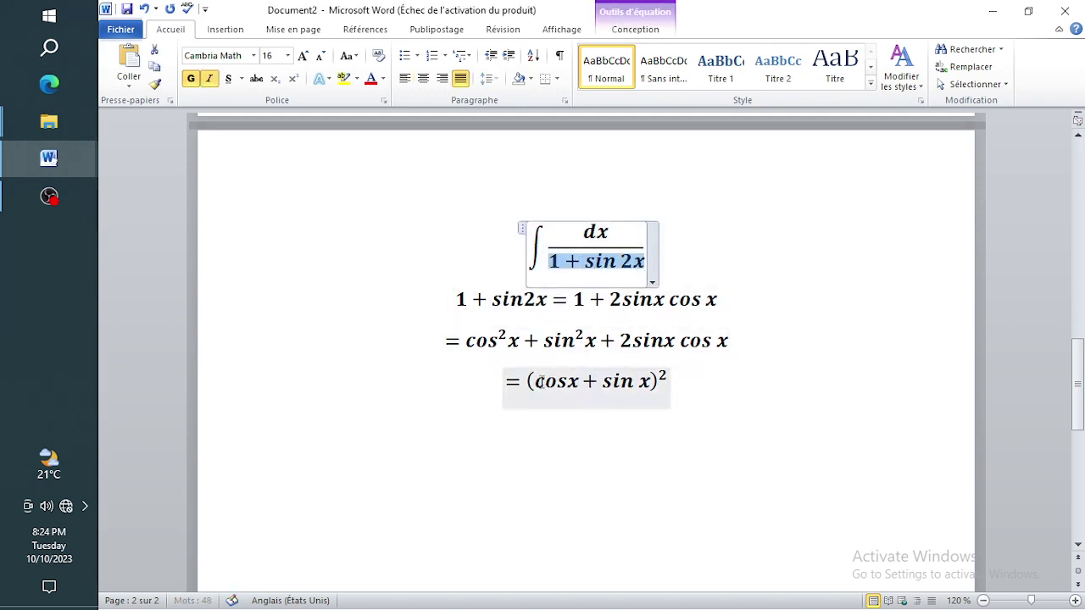
click(667, 390)
key(Down)
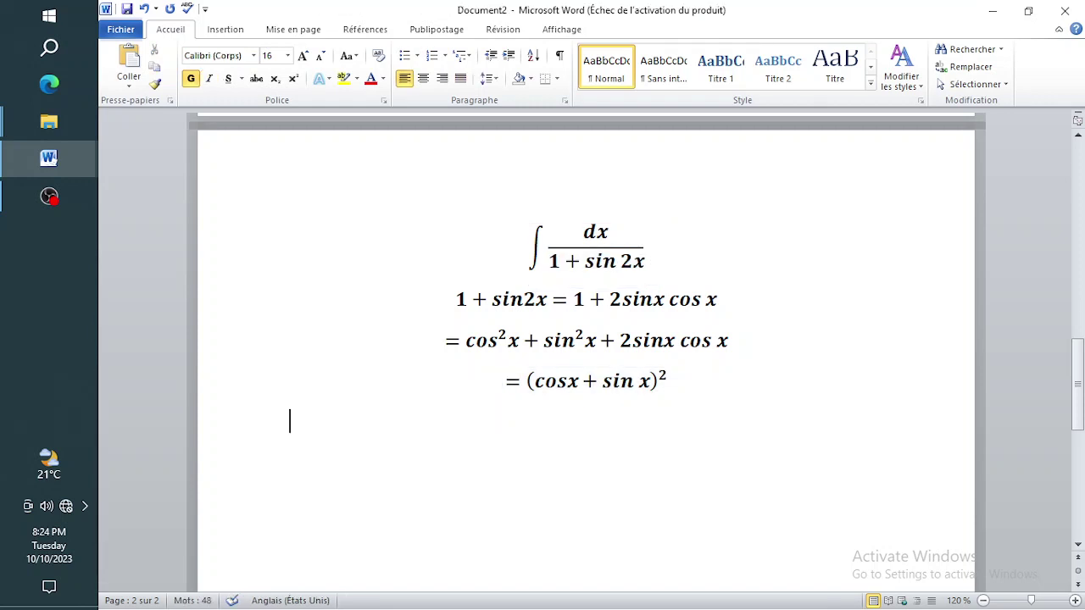
key(alt+equal)
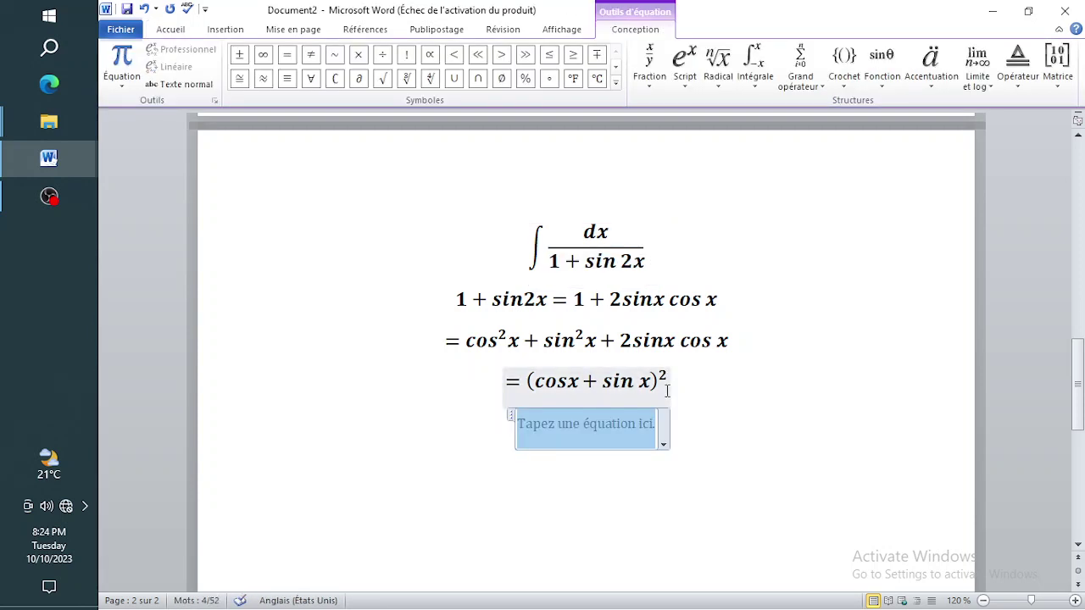
Step: Enter the line = (√2 cos(x − α))², replacing R with √2
text(= )
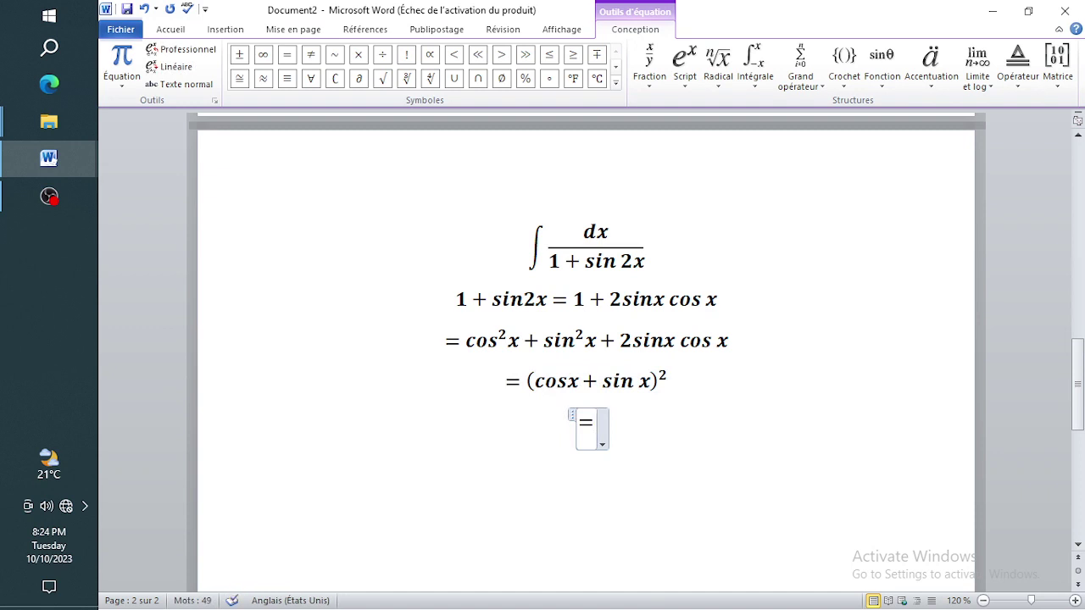
text(()
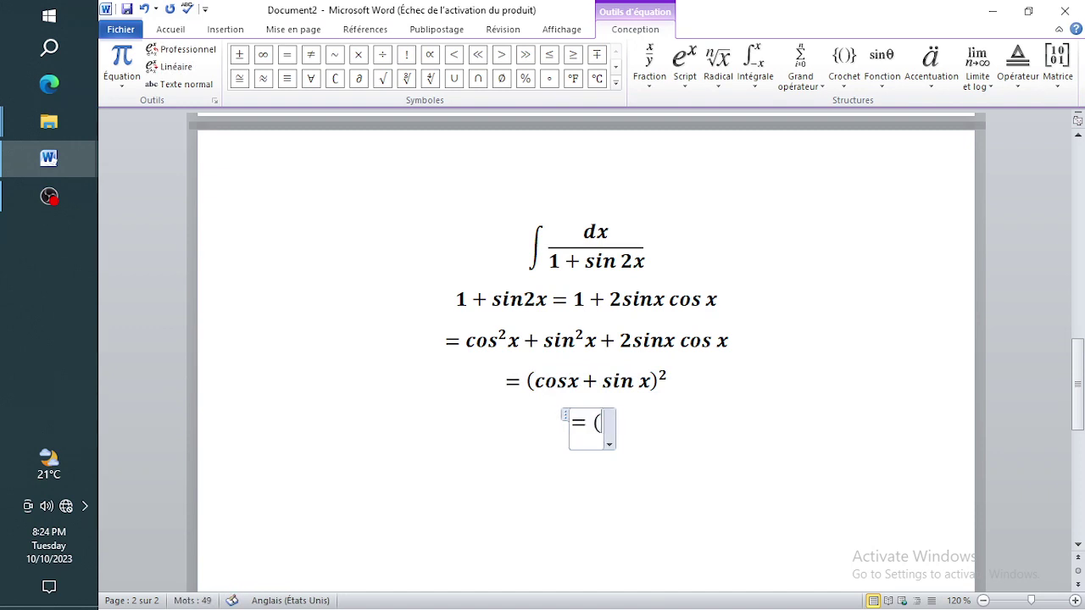
text(R cos)
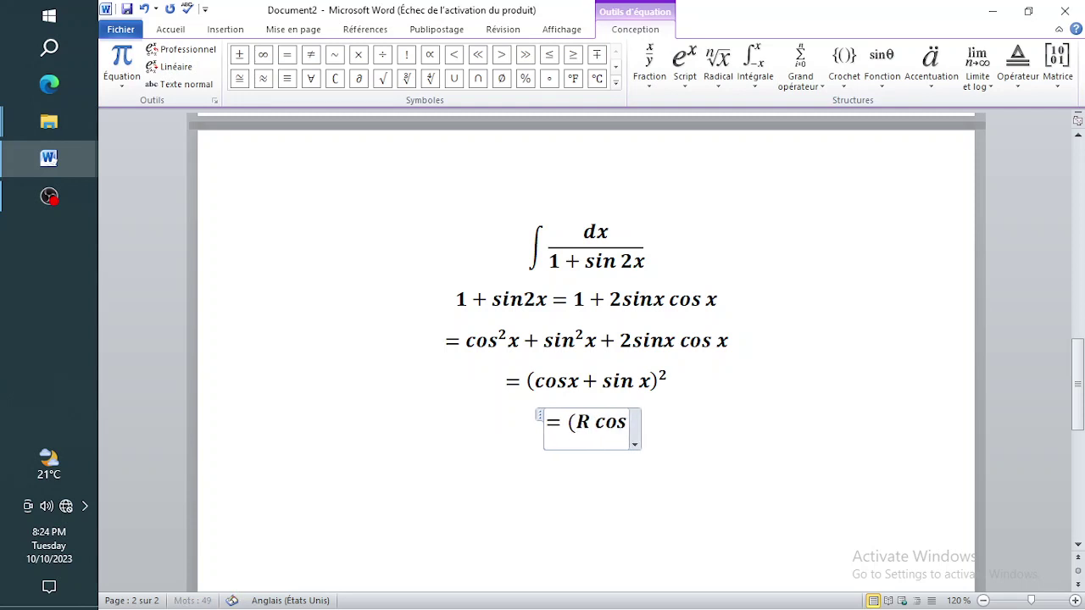
text((x +)
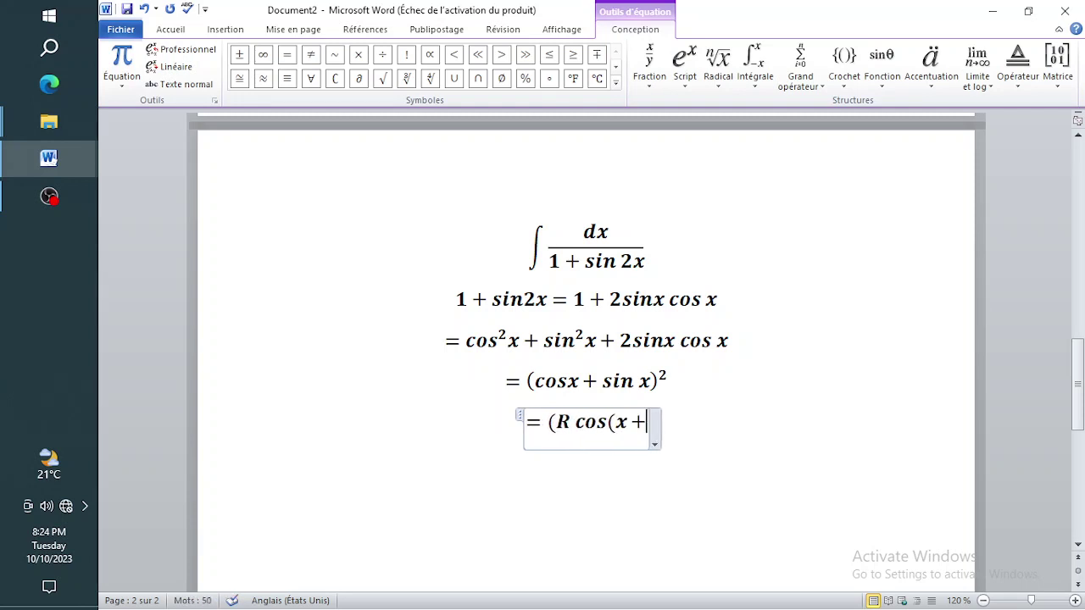
key(BackSpace)
text(-\alph)
text(a))
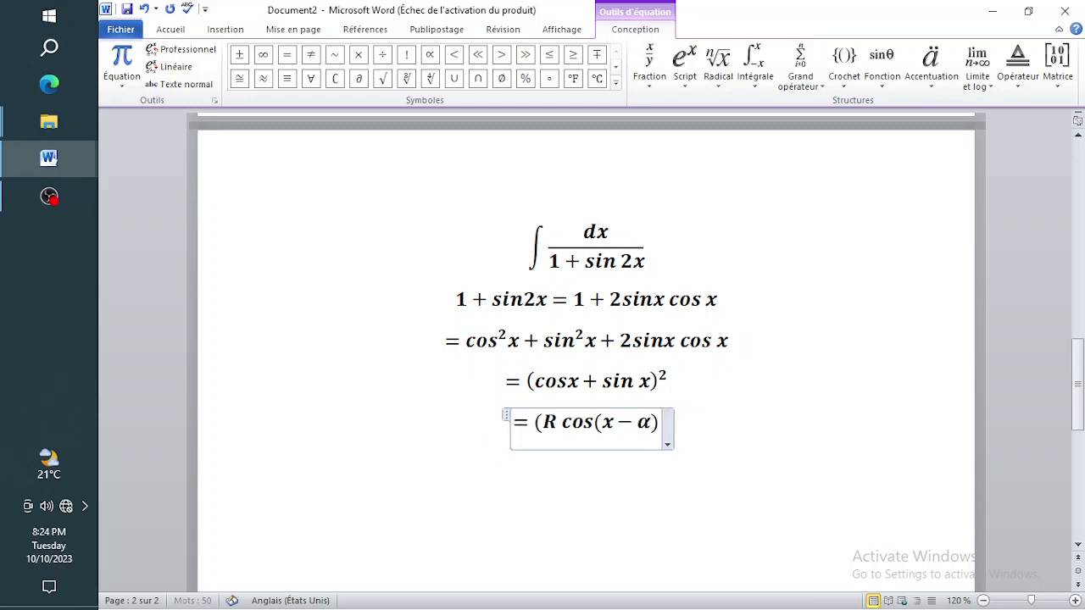
text()^2)
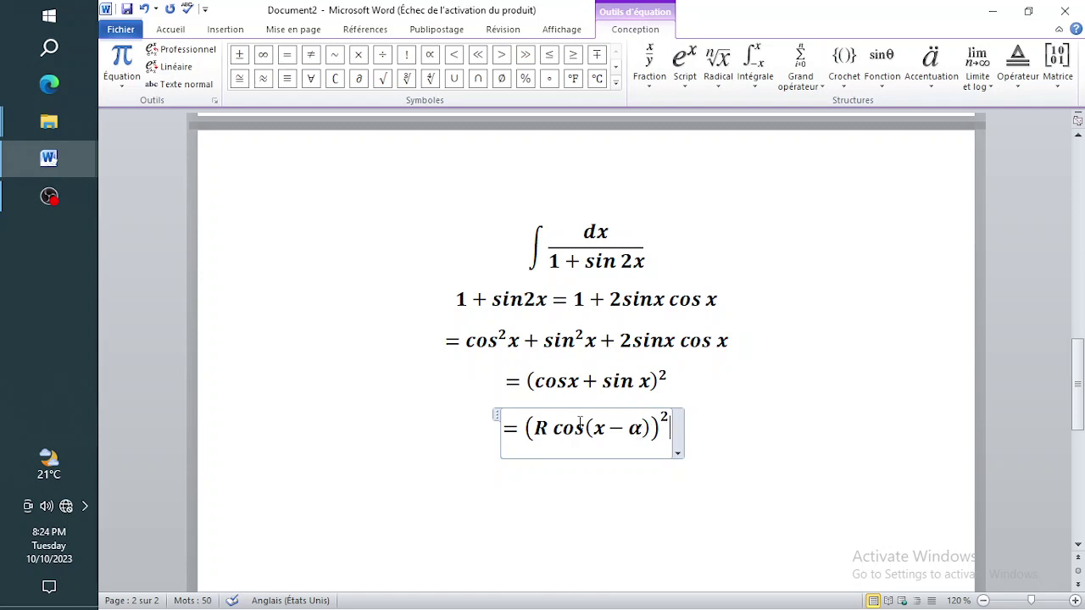
click(548, 430)
key(BackSpace)
text(\sqrt 2)
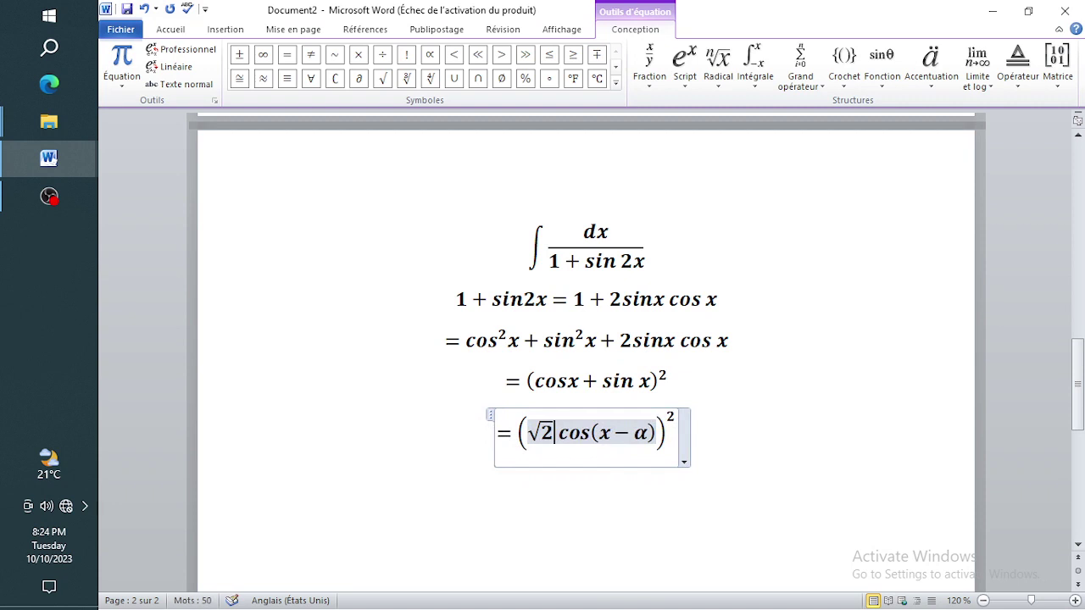
Step: Replace α with π/2 and extend the line with = 2cos²(x − π/4)
scroll(659, 421, down, 1)
click(646, 399)
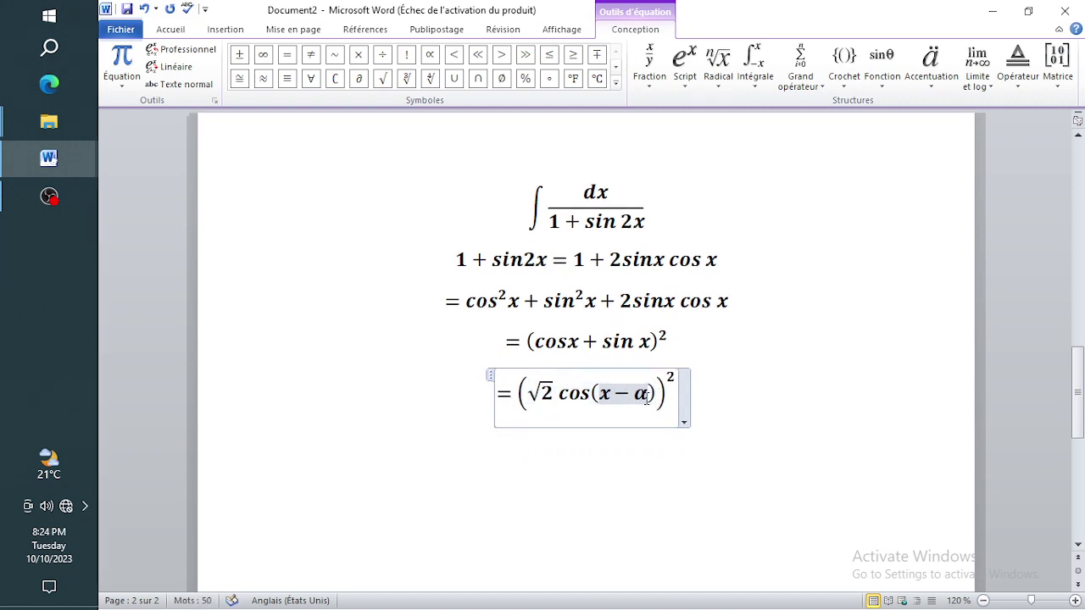
key(BackSpace)
text(\pi /2)
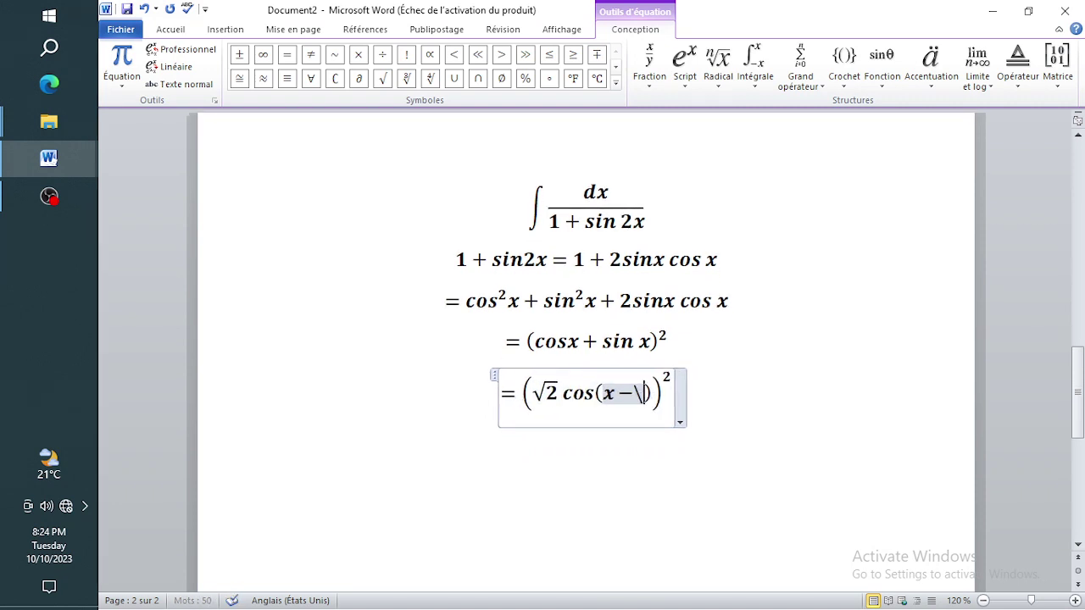
key(Right)
key(Right)
key(Right)
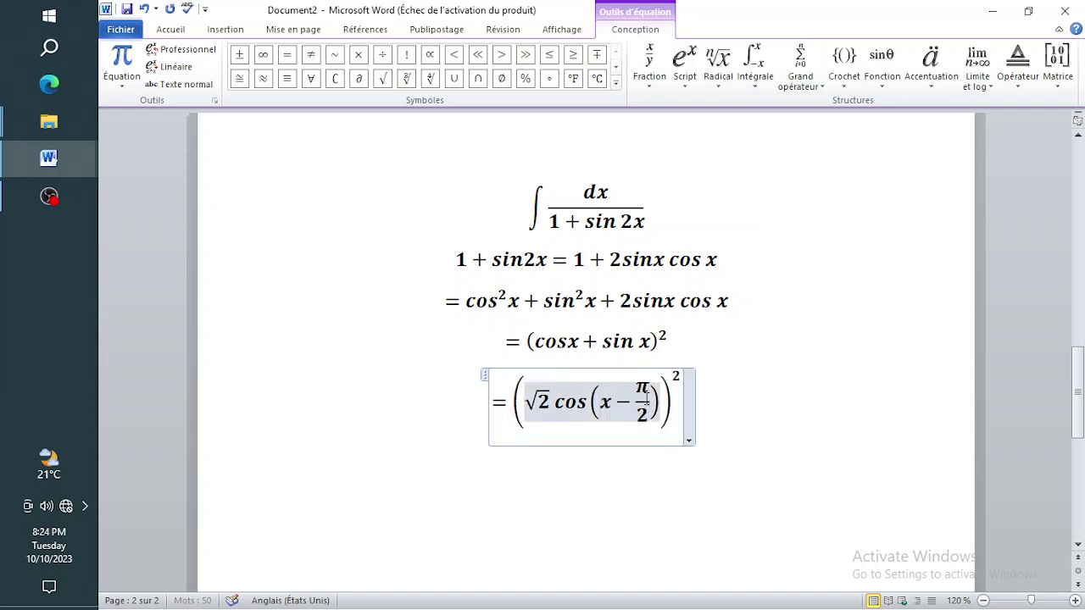
text(=)
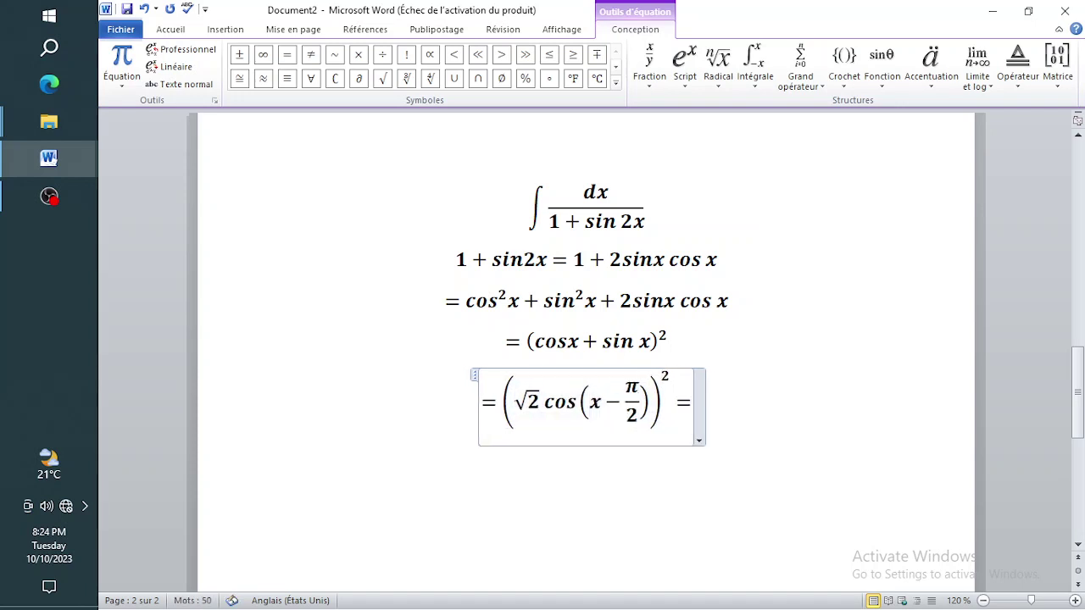
text(2c)
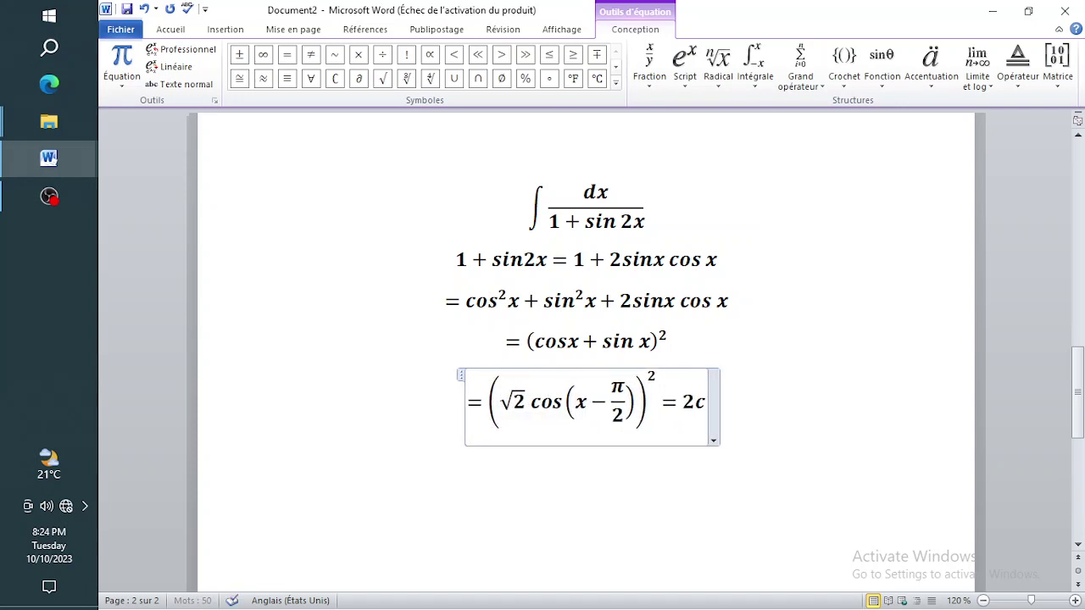
text(os^2)
text((x-\pi /)
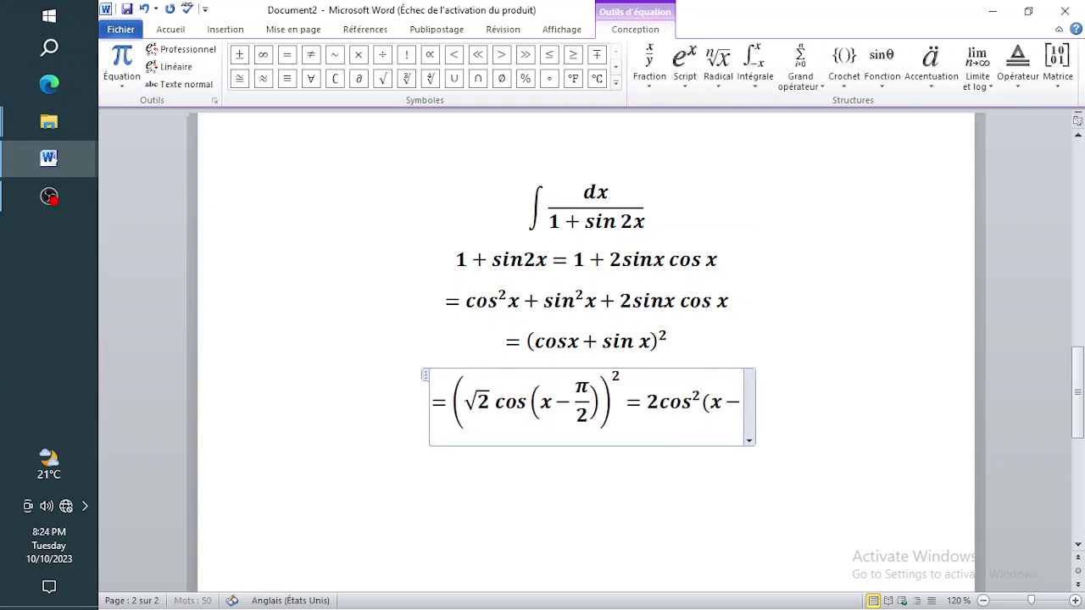
text(4))
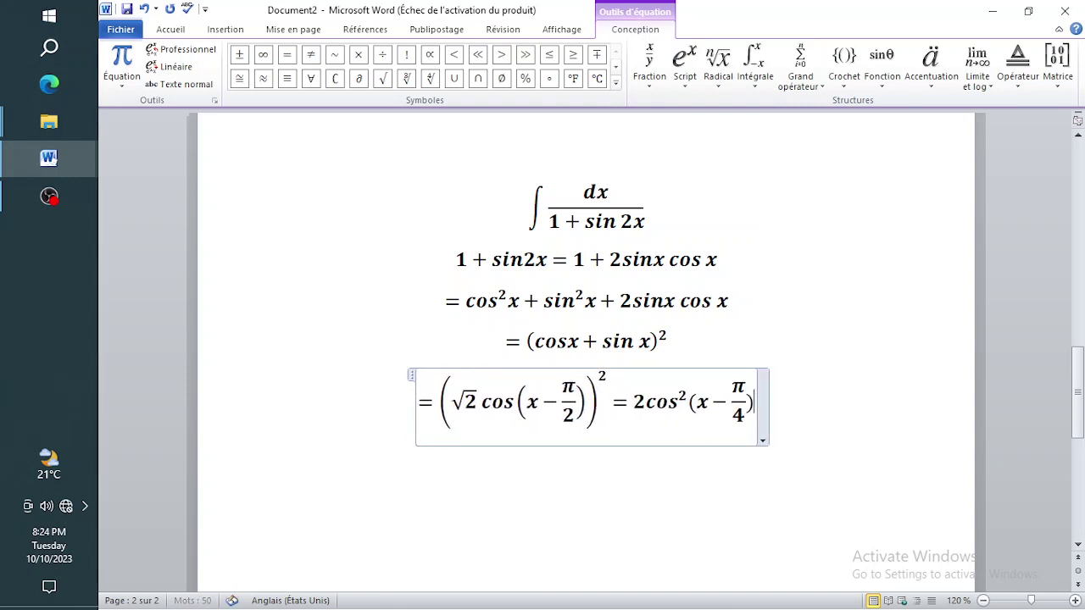
key(Return)
key(alt+equal)
Step: Write I = ∫dx/(2cos²(x − π/4)) = ½∫sec²(x − π/4)dx on its own line
text(I)
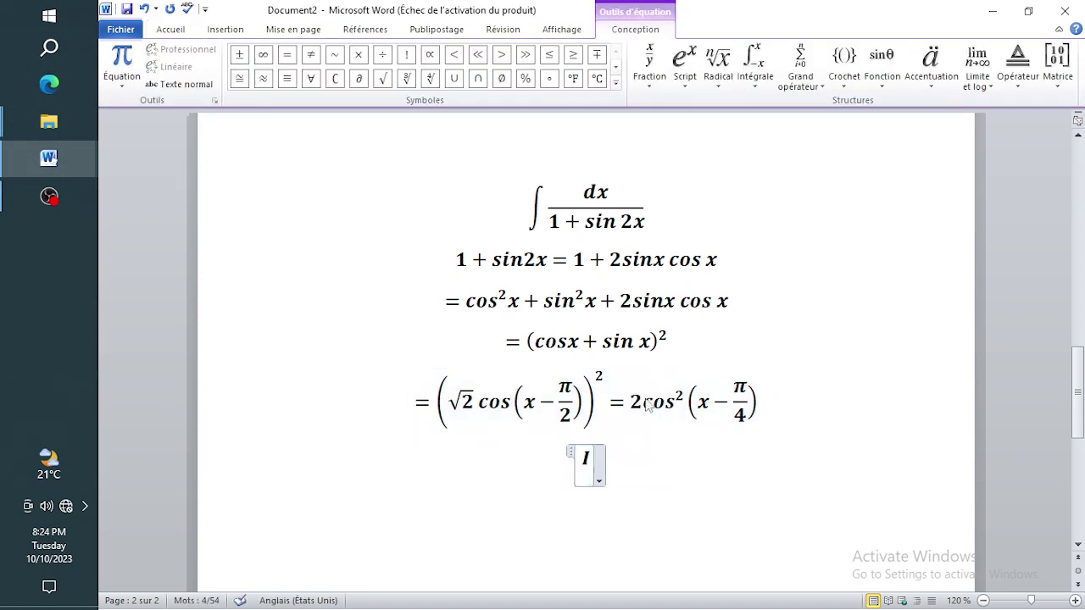
text(=\int dx/)
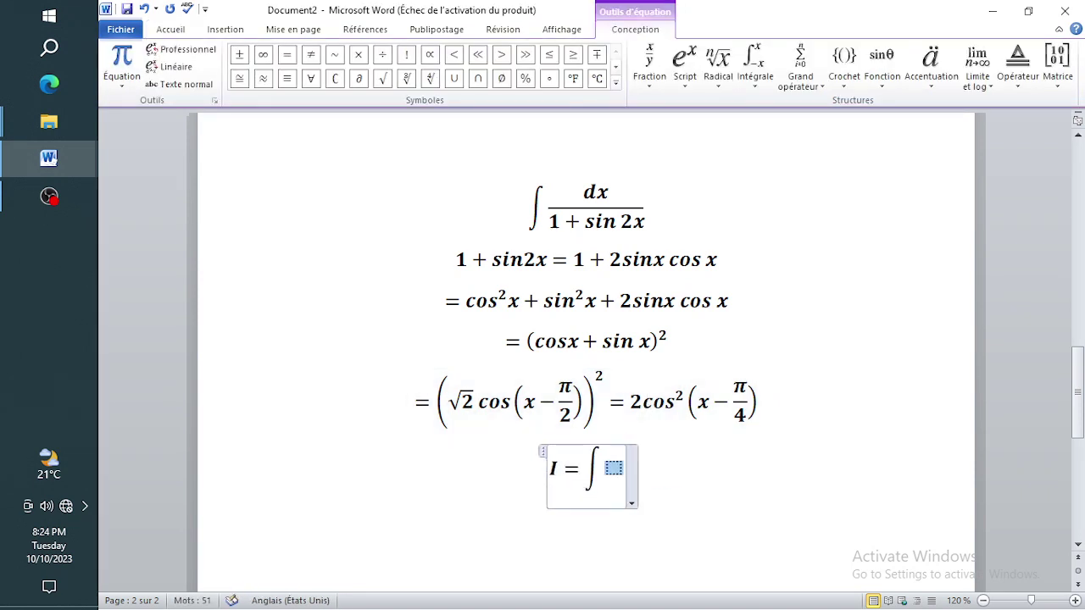
text(2cos^2 )
text((x-\pi)
text( /4))
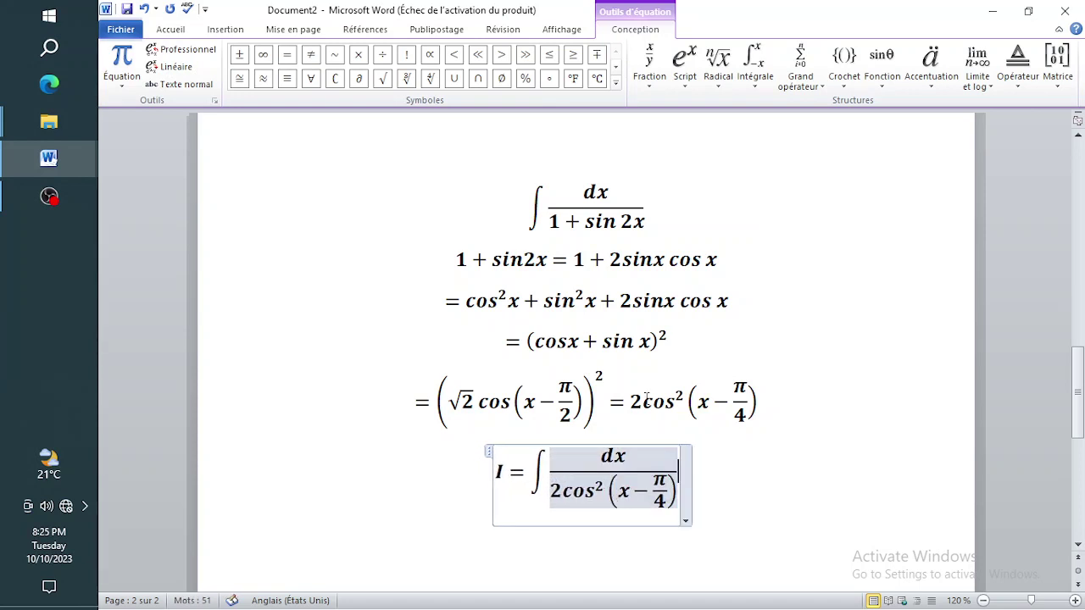
key(Right)
text(=1/2)
text( \int )
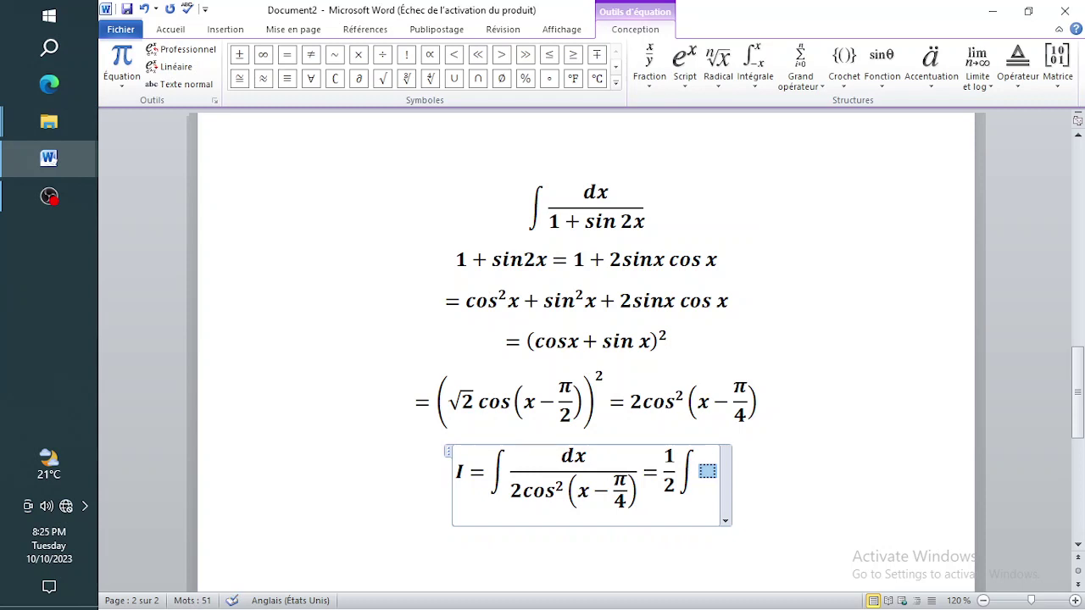
text(sec)
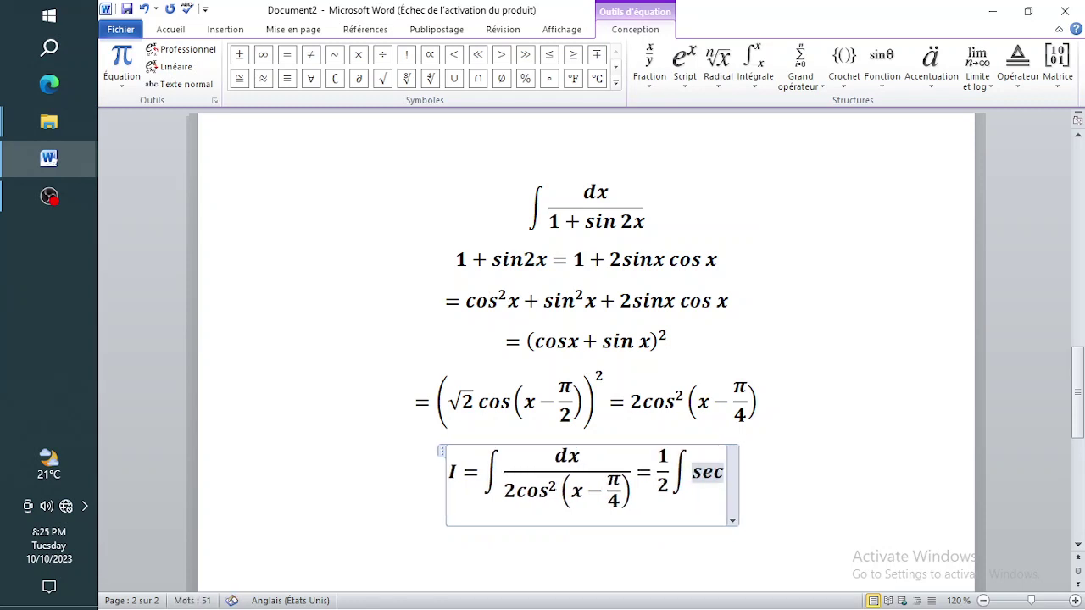
text(^2 (x-\pi)
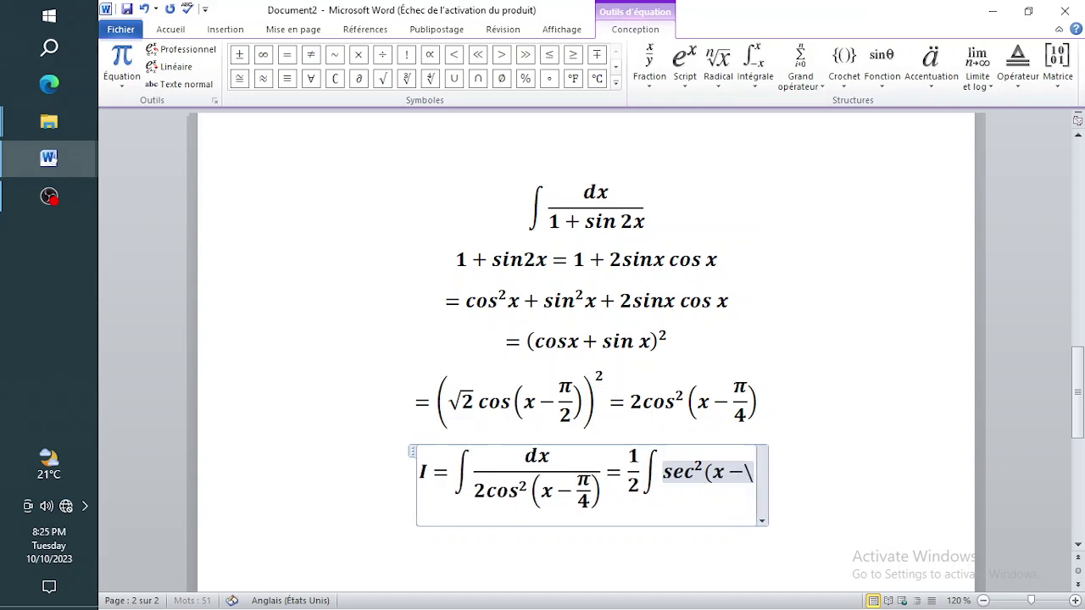
text(/4))
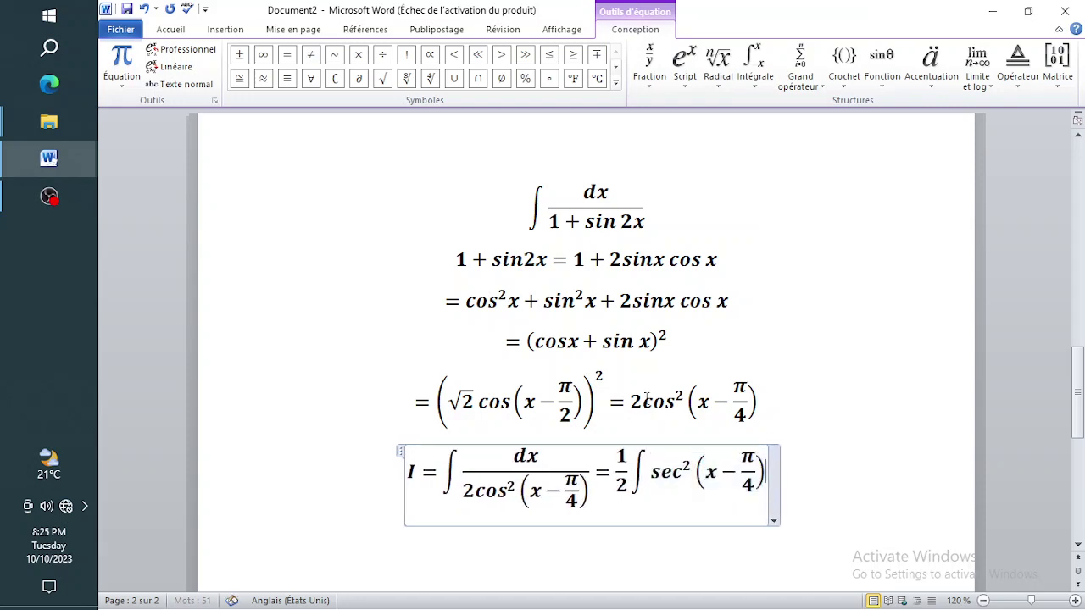
text(dx)
key(Right)
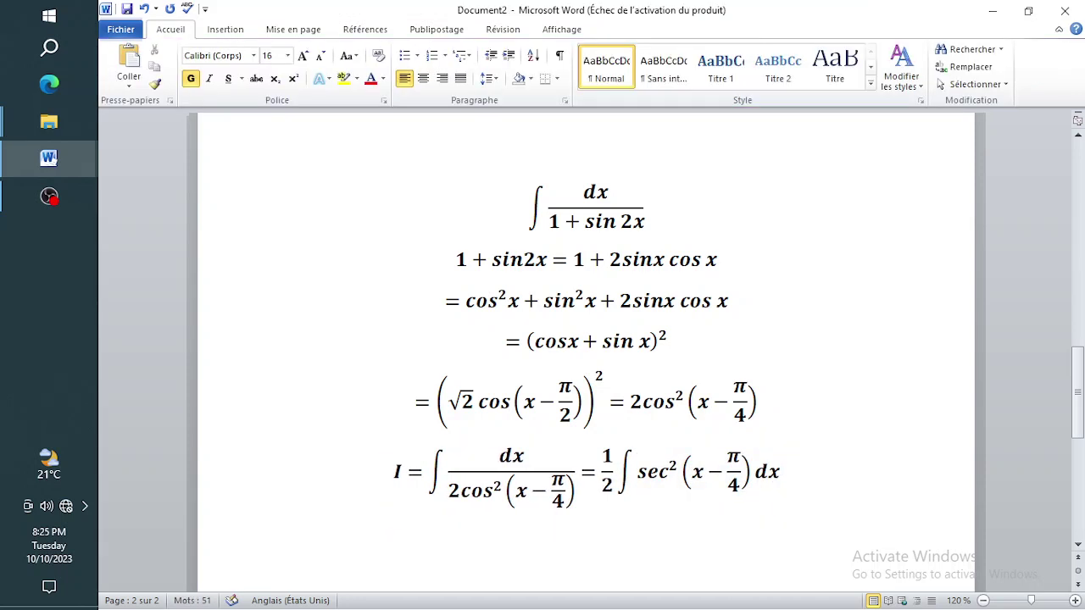
key(alt+equal)
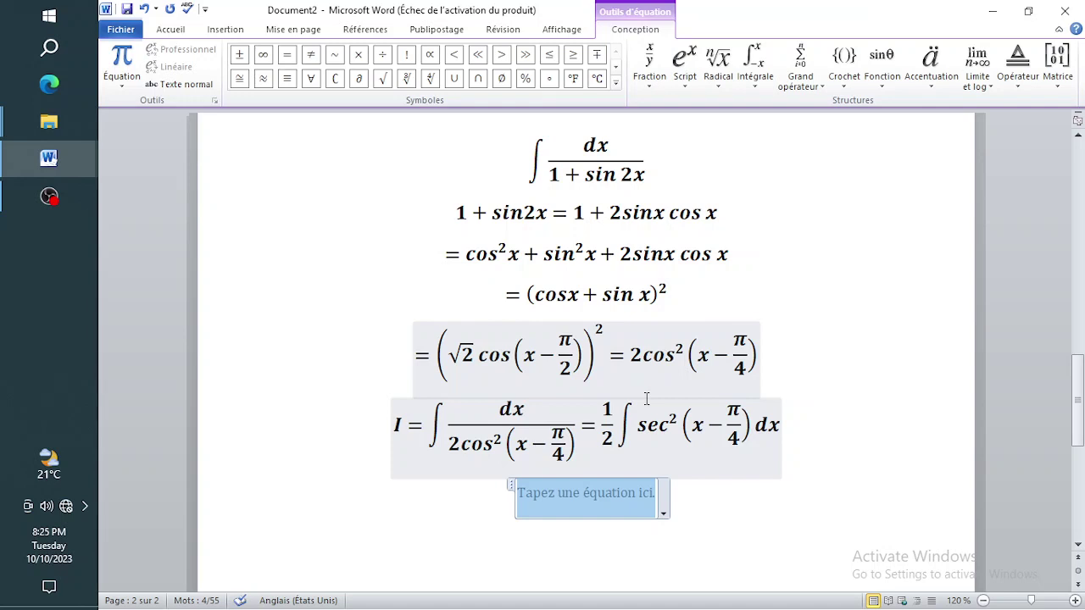
Step: Type the result = ½ tan(x − π/4) + k and move onto the empty line below
text(1/)
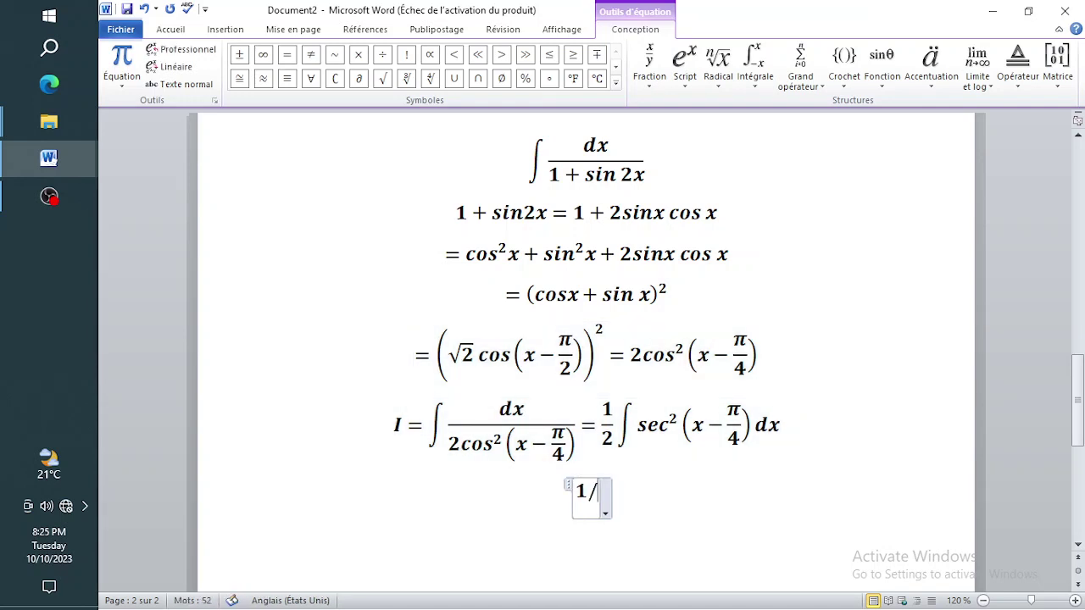
text(2)
key(shift+Left)
text(=1/2 tan)
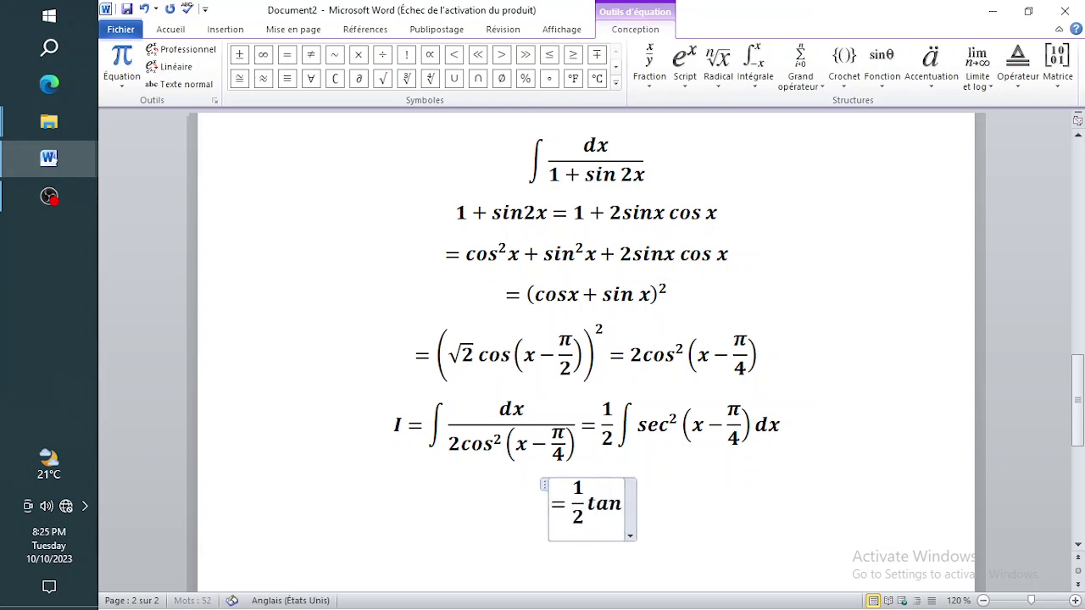
text((x-\pi /)
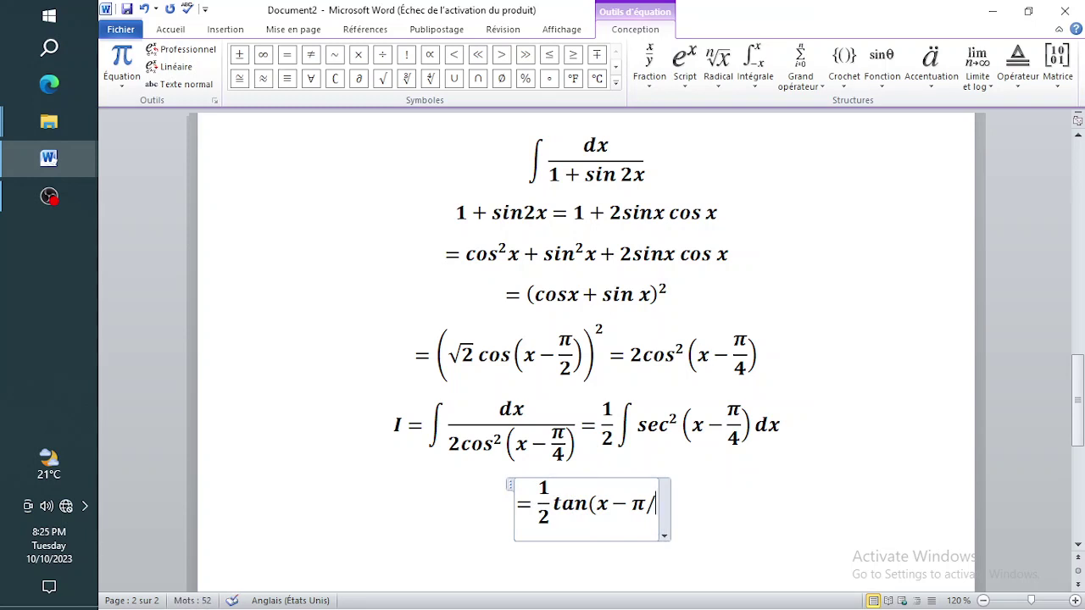
text(4)+k)
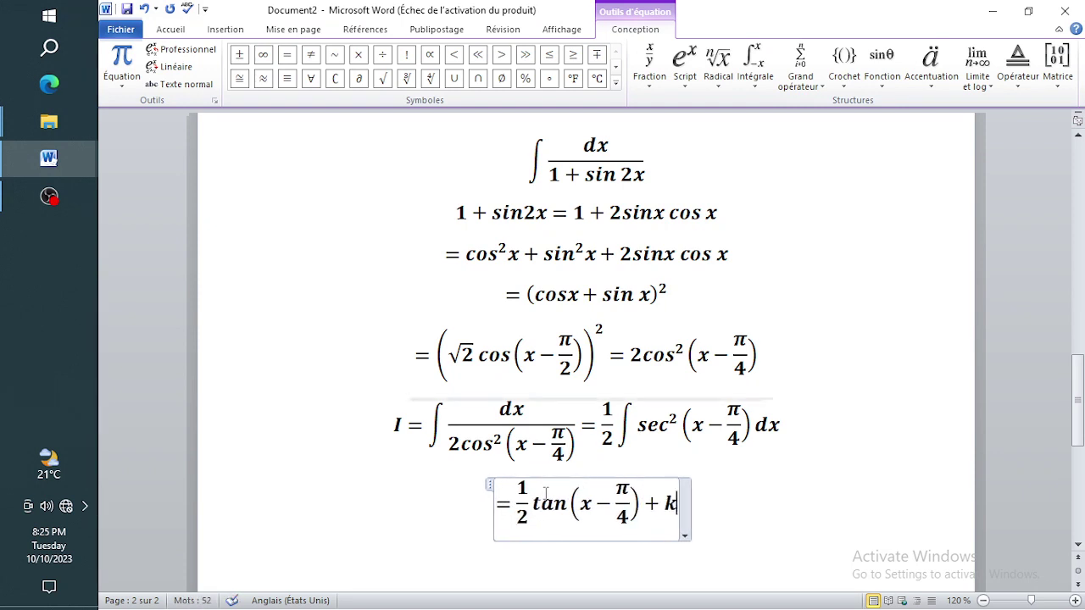
drag(532, 507, 642, 508)
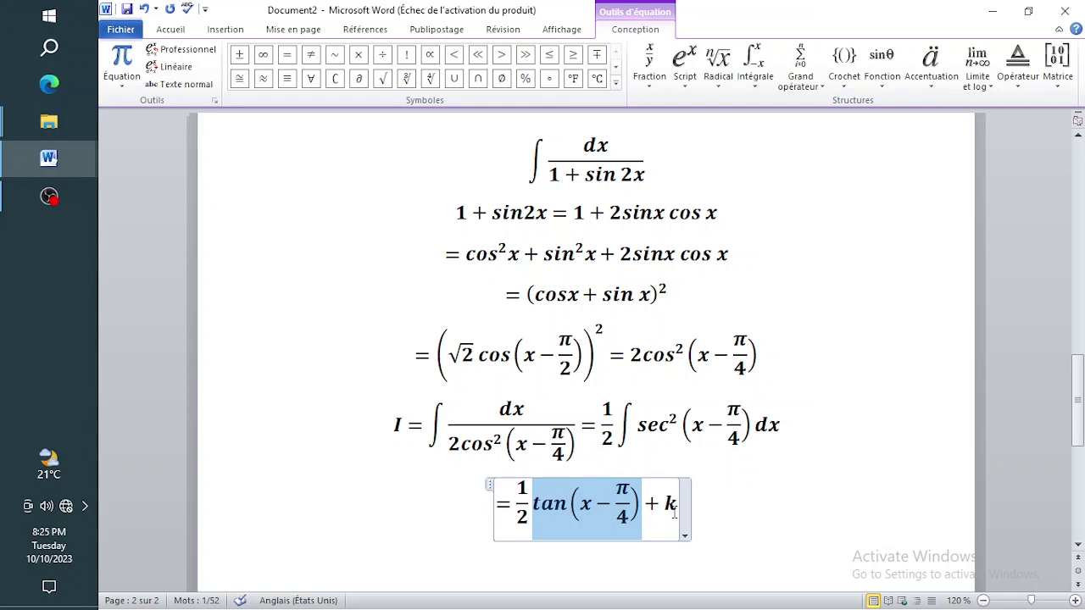
right_click(675, 512)
key(Escape)
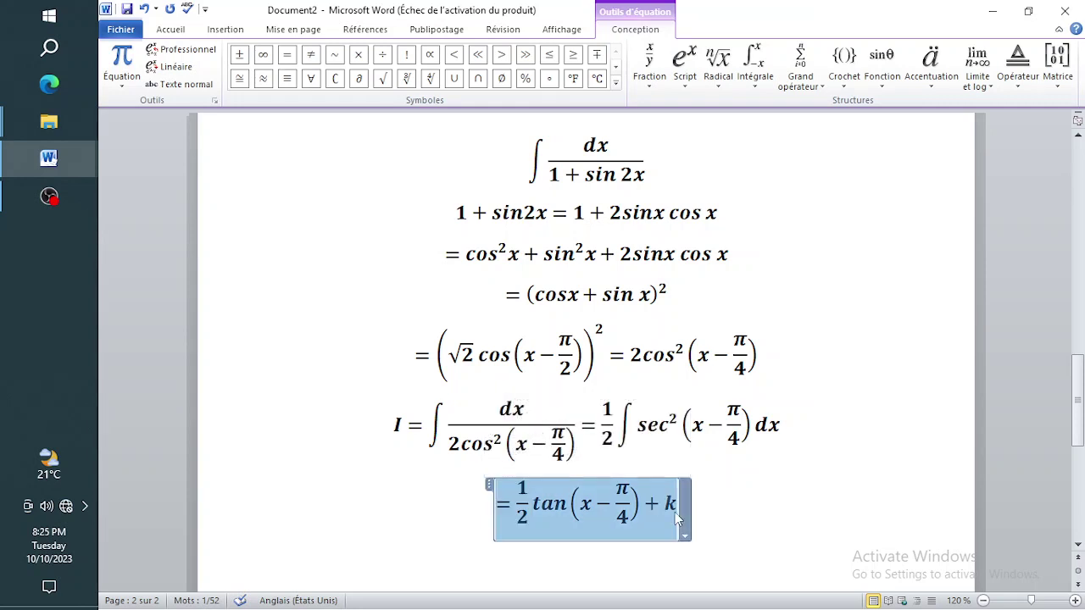
click(674, 512)
click(290, 552)
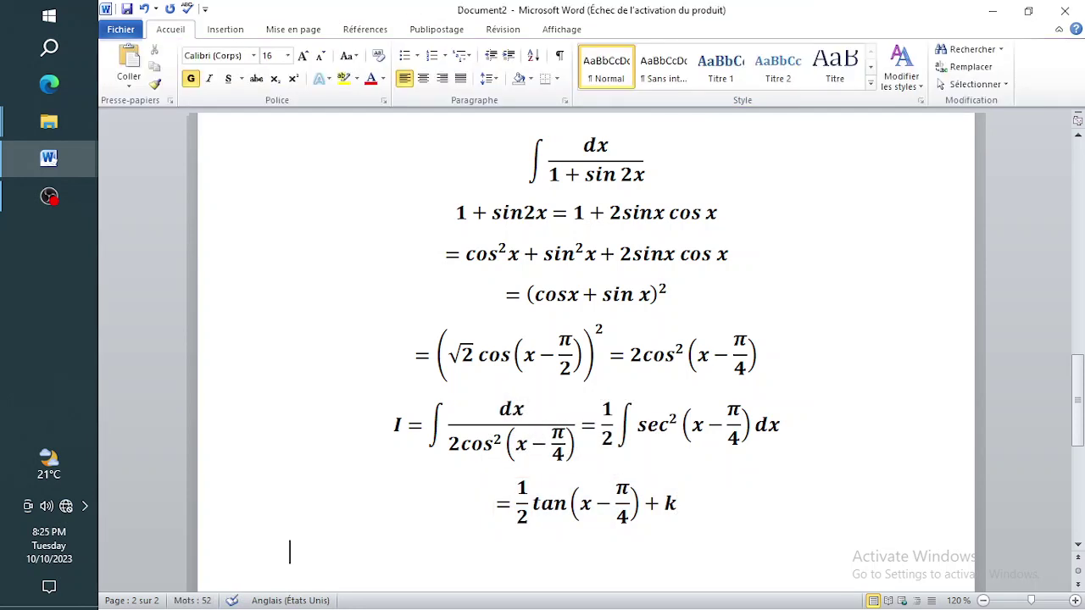
Step: Continue the tan result line with = ½, undoing an accidental edit
scroll(675, 512, down, 2)
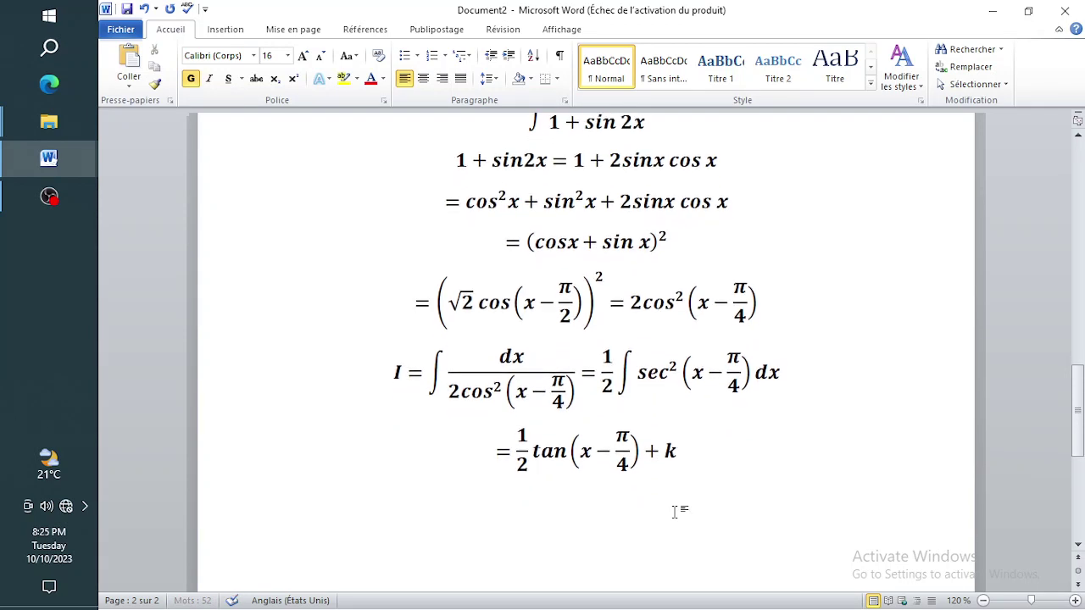
scroll(675, 512, up, 3)
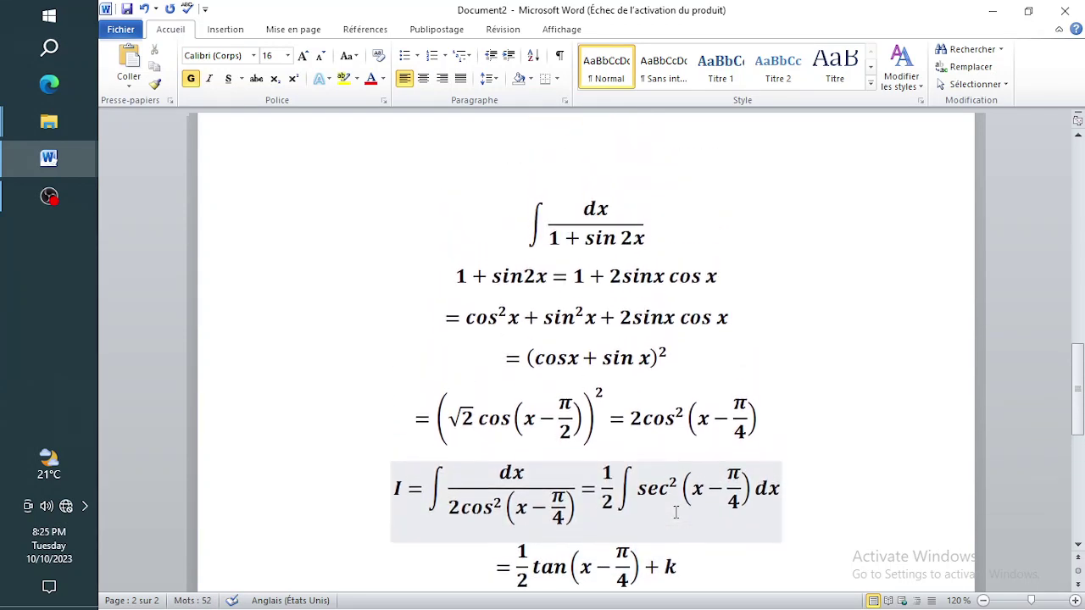
scroll(675, 505, down, 2)
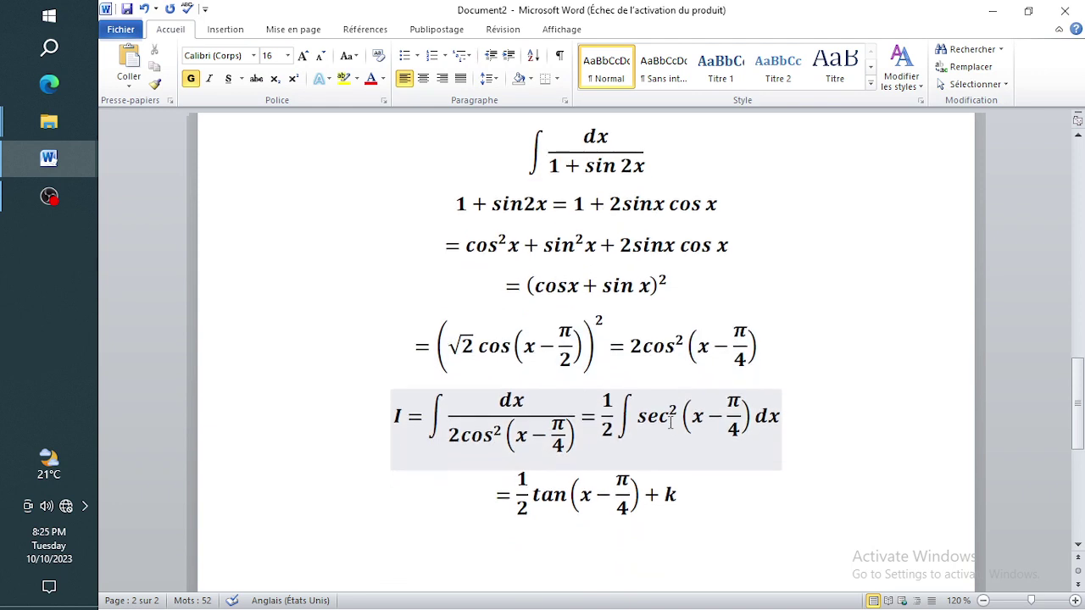
click(675, 502)
text(=)
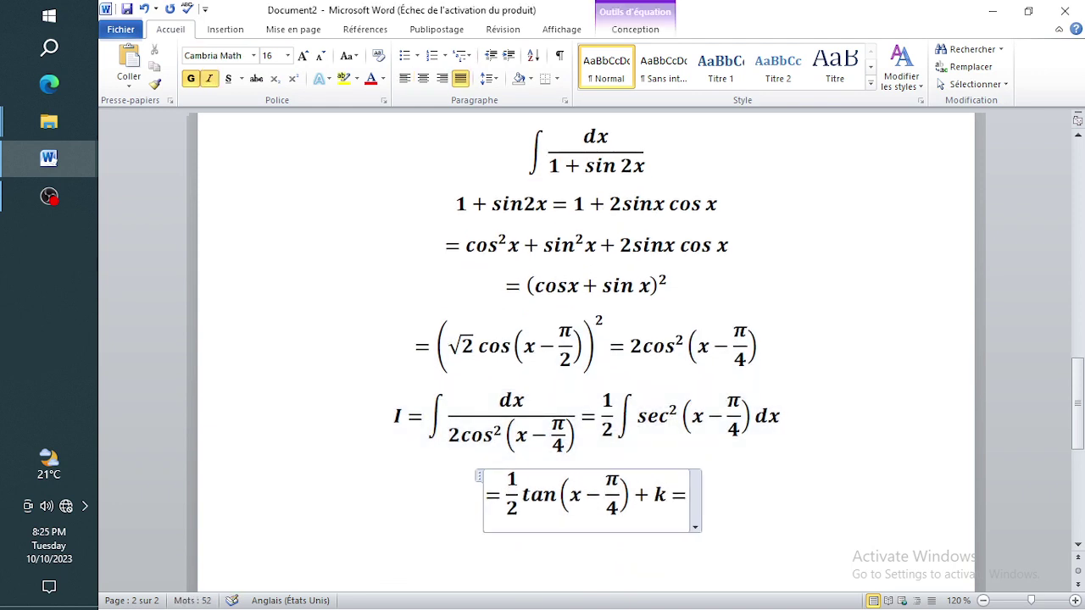
text(1/2)
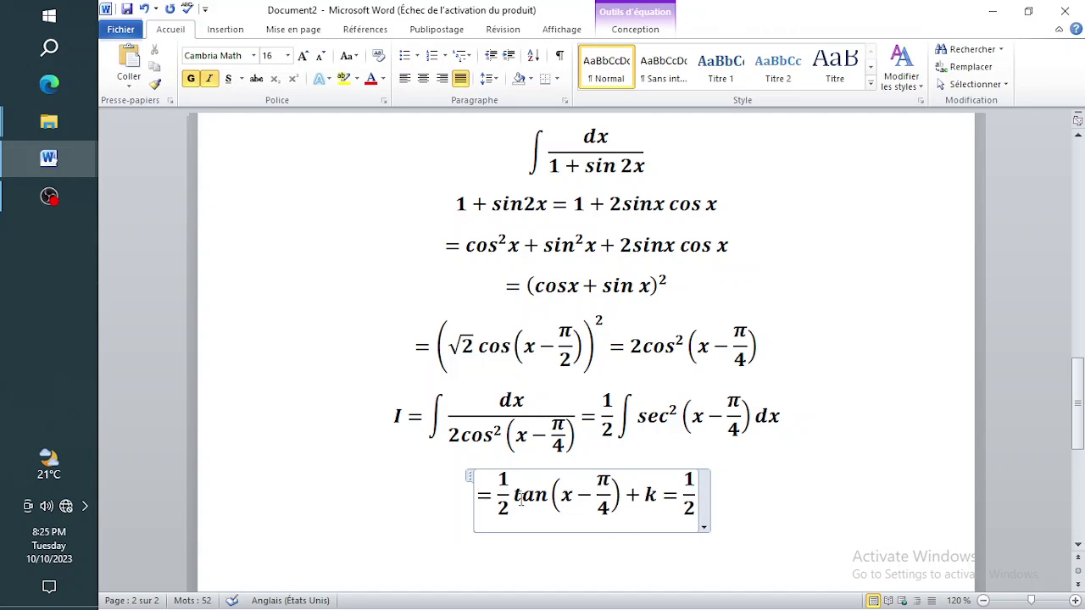
double_click(566, 500)
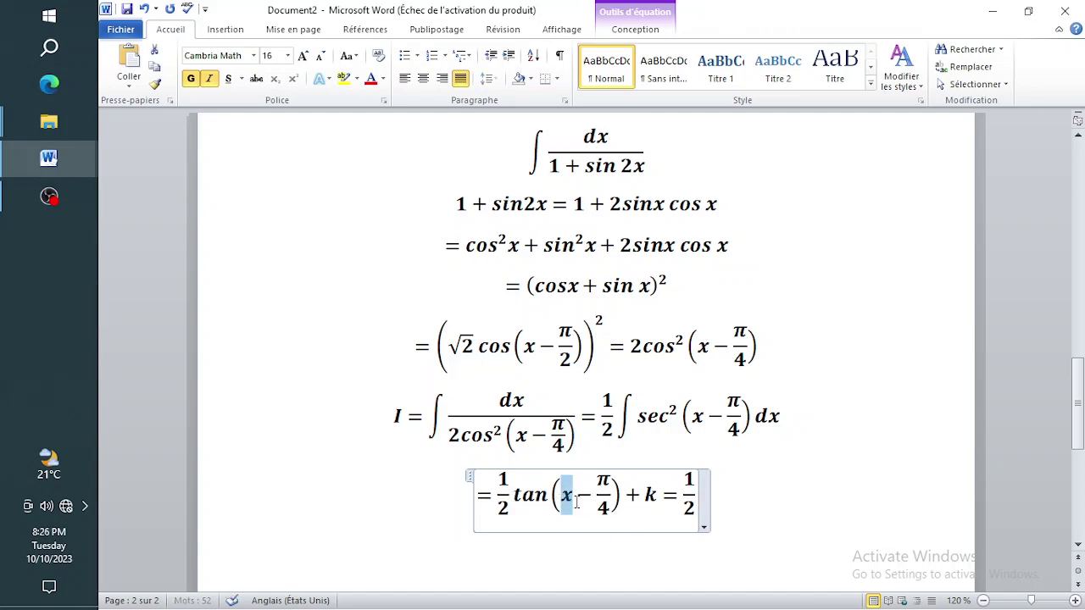
text(()
key(ctrl+z)
key(ctrl+z)
key(ctrl+z)
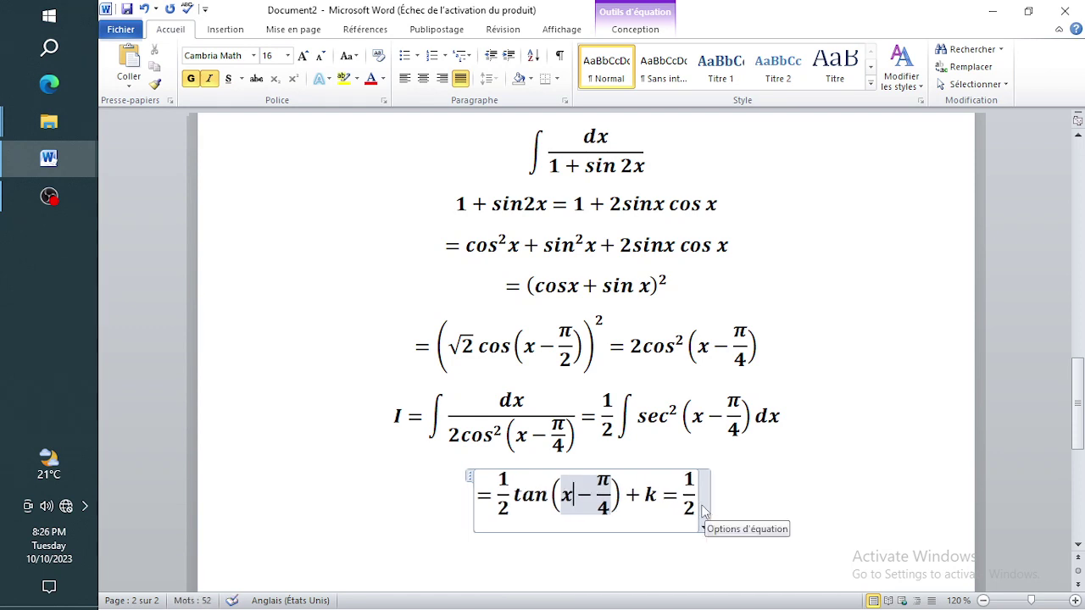
Step: Insert a bracketed fraction after ½ with numerator tan x − 1
click(696, 502)
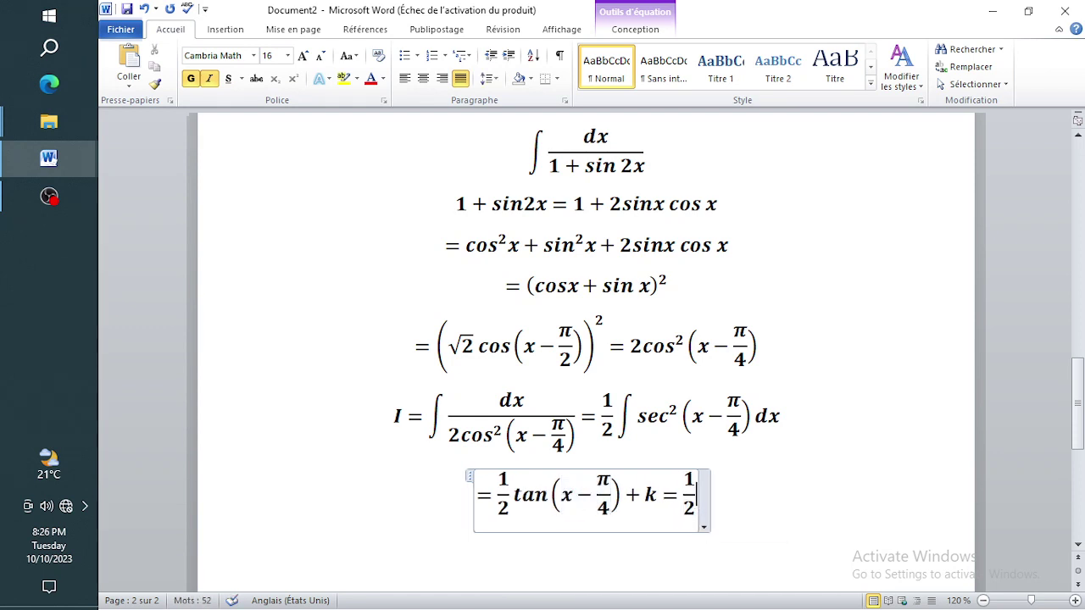
text((/)
drag(692, 415, 741, 417)
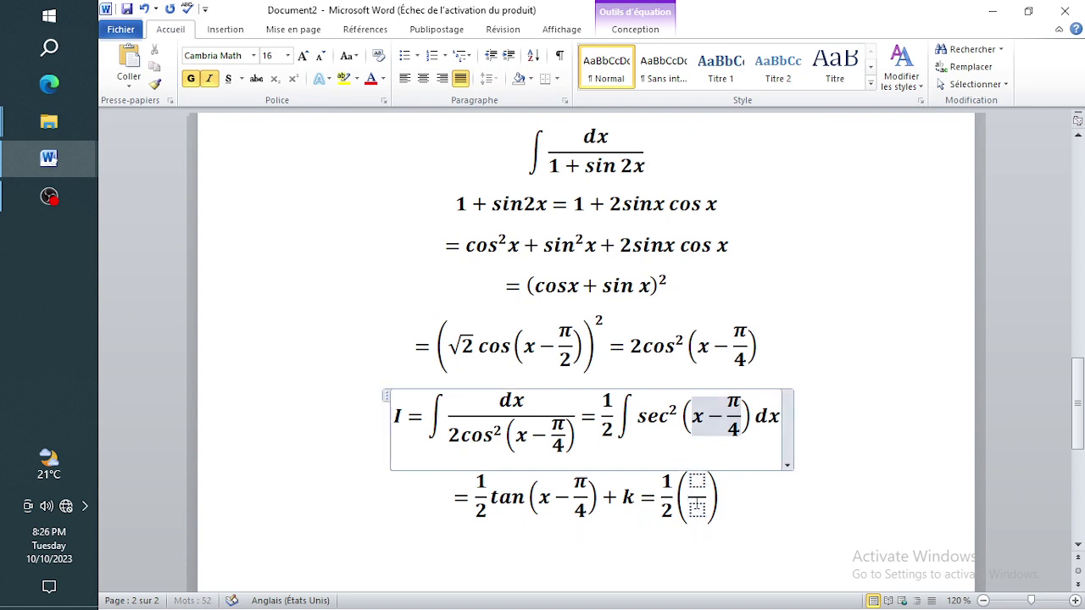
click(697, 482)
text(tan x)
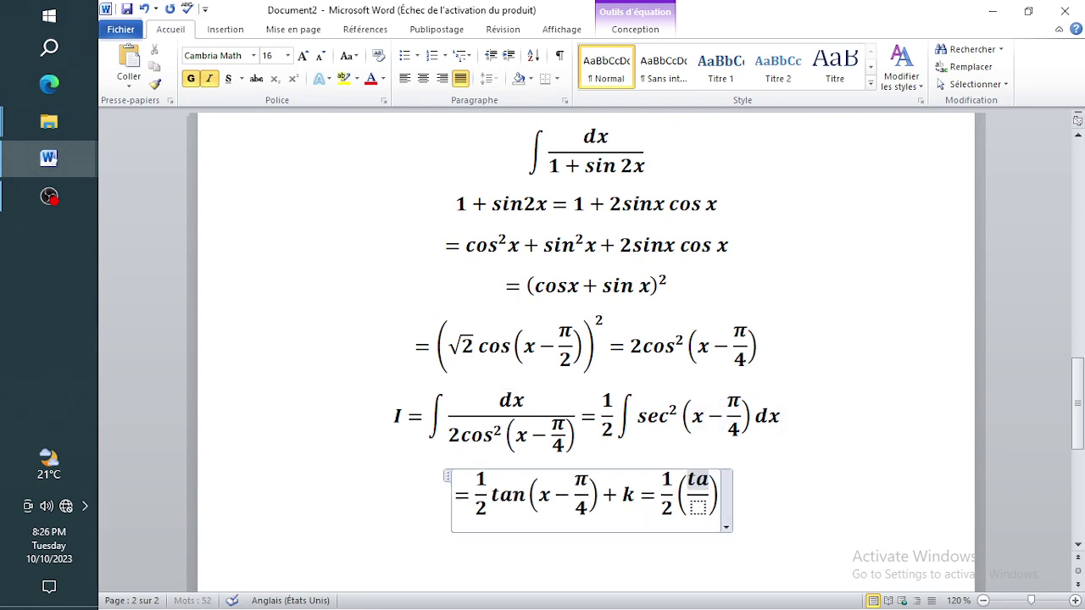
text(tan)
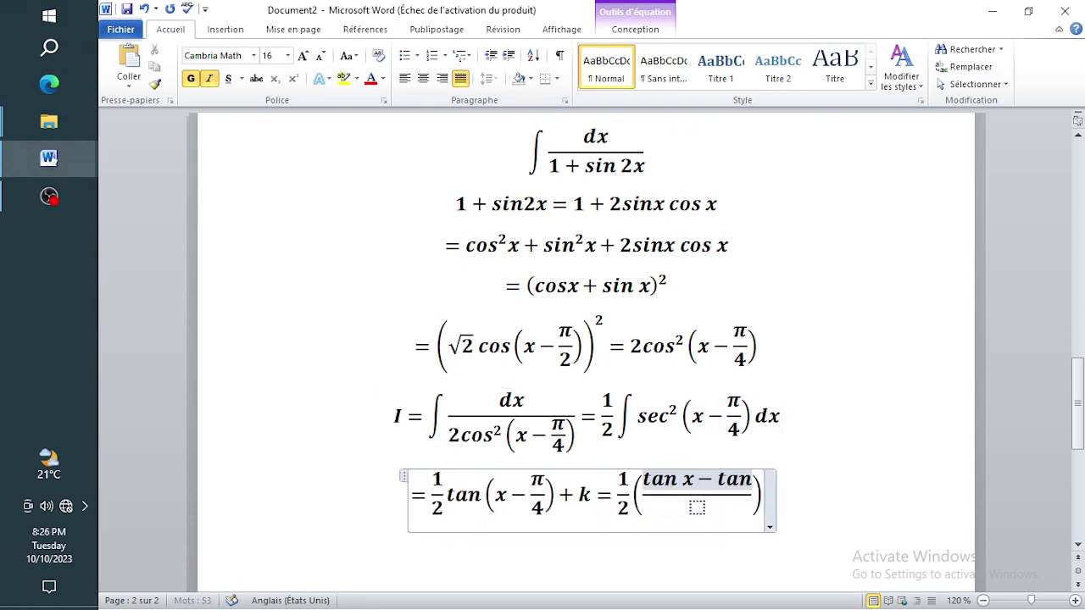
key(BackSpace)
key(BackSpace)
key(BackSpace)
text(1)
Step: Fill the denominator with 1 + tan x and append + k
key(Down)
text(1 -)
key(BackSpace)
text(+tan x)
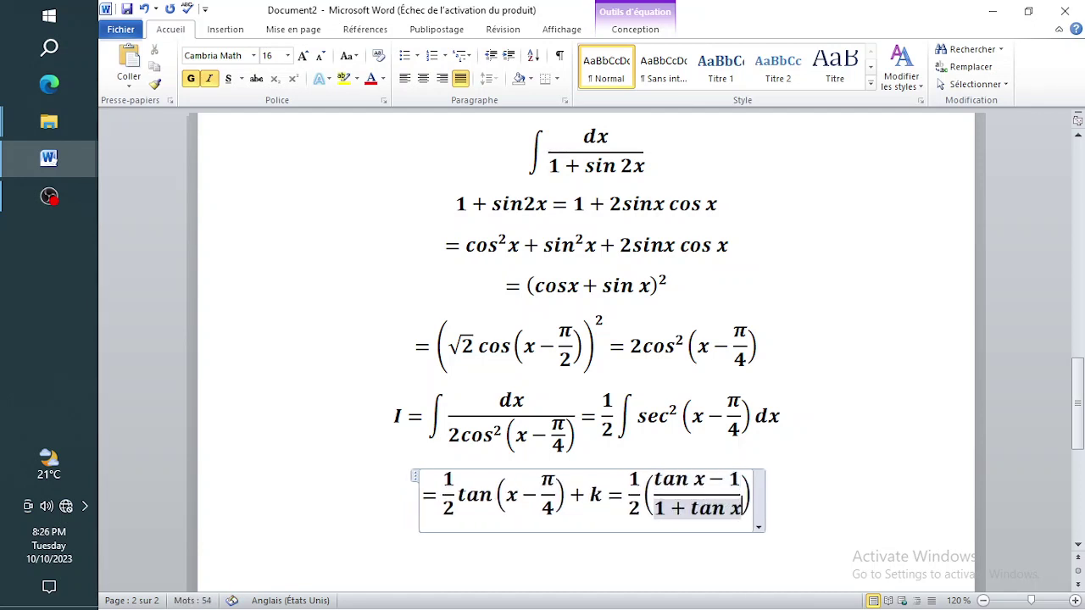
click(696, 503)
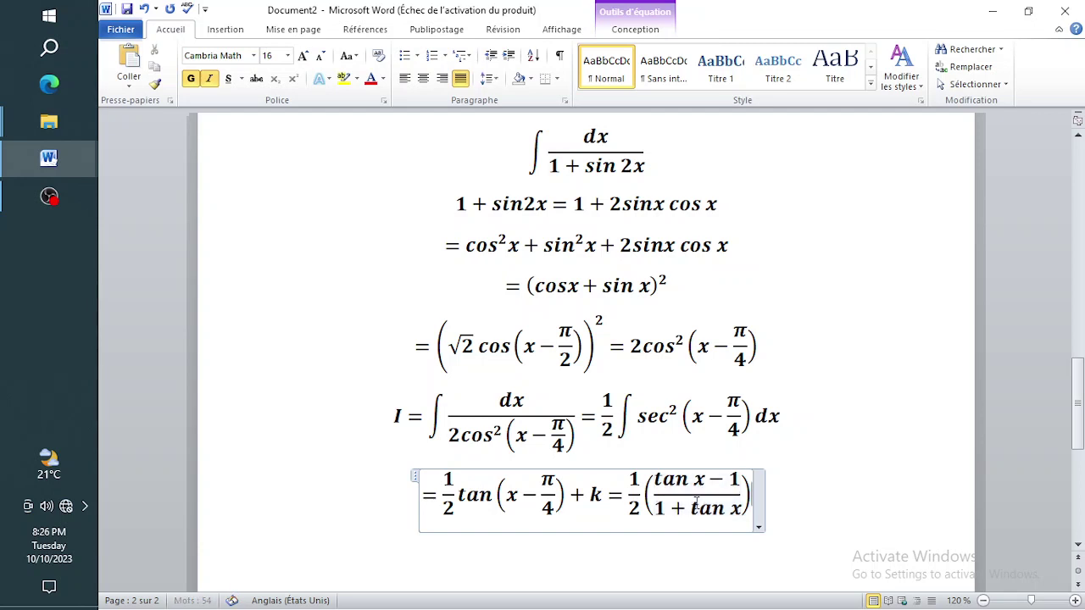
text(+k)
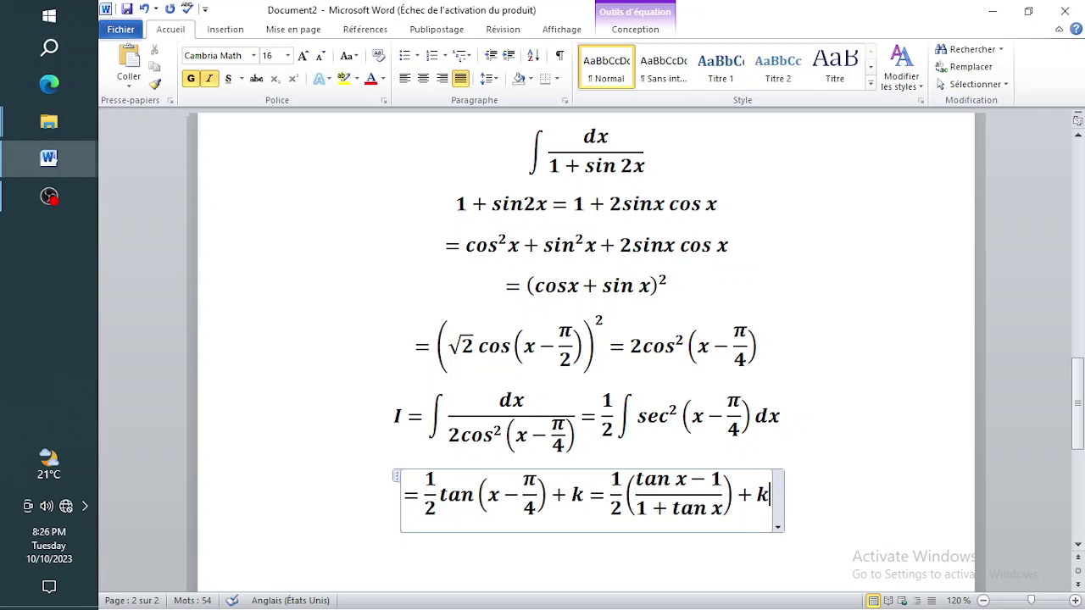
key(Down)
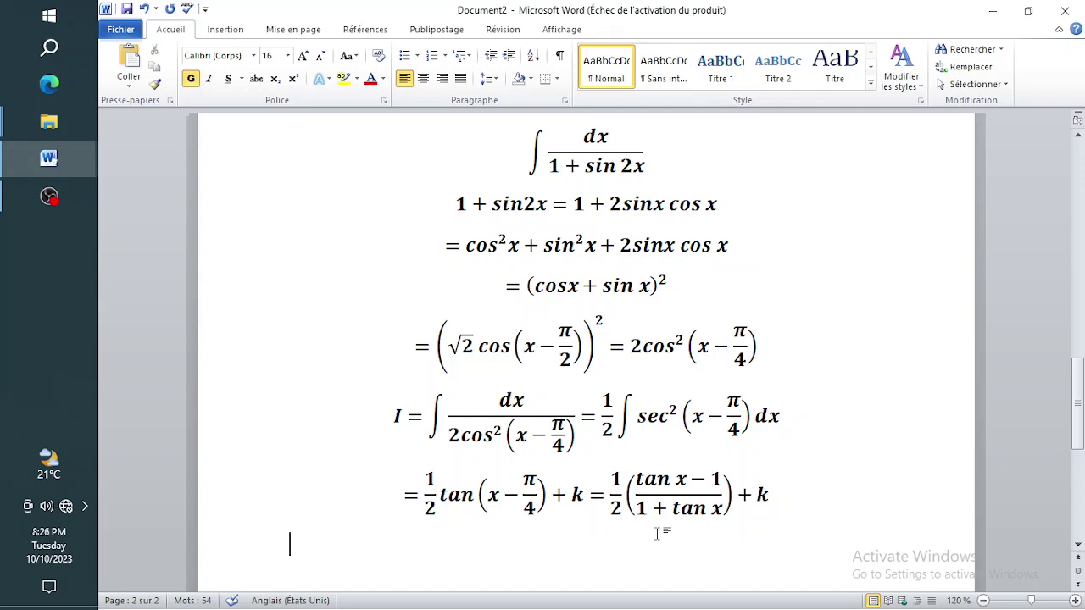
Step: Paste sin 2x from the first integral onto the empty line and add = 2t/(1+t²)
scroll(657, 534, up, 1)
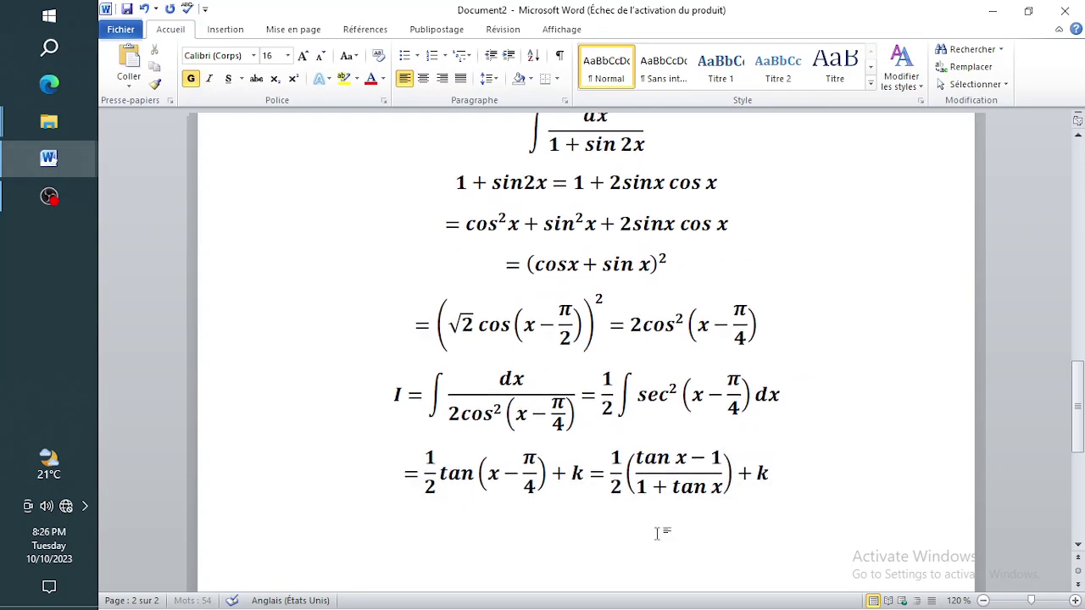
drag(589, 209, 634, 209)
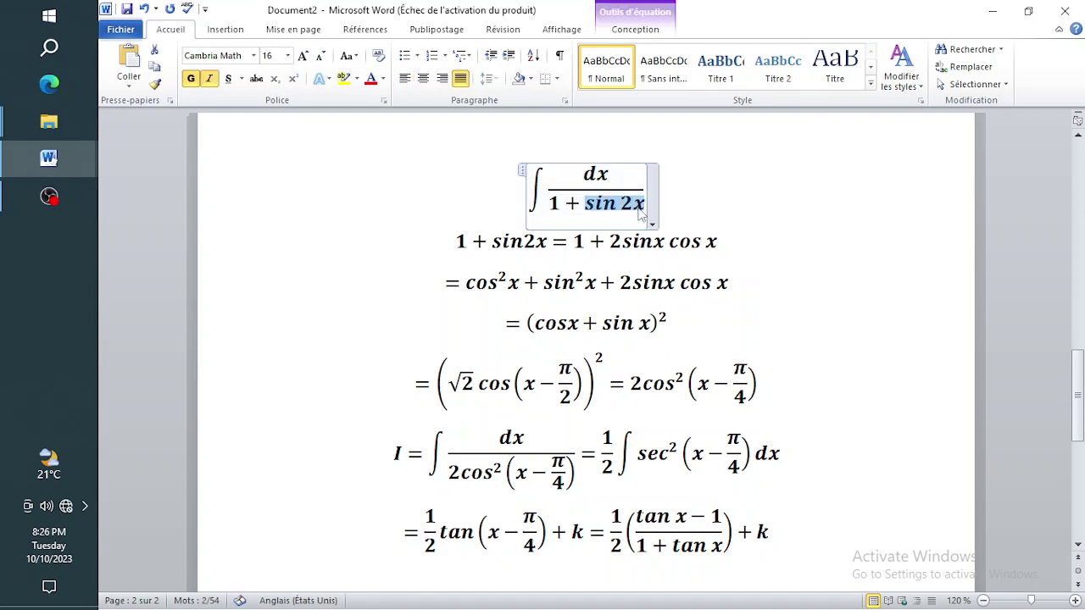
click(734, 477)
scroll(734, 477, down, 3)
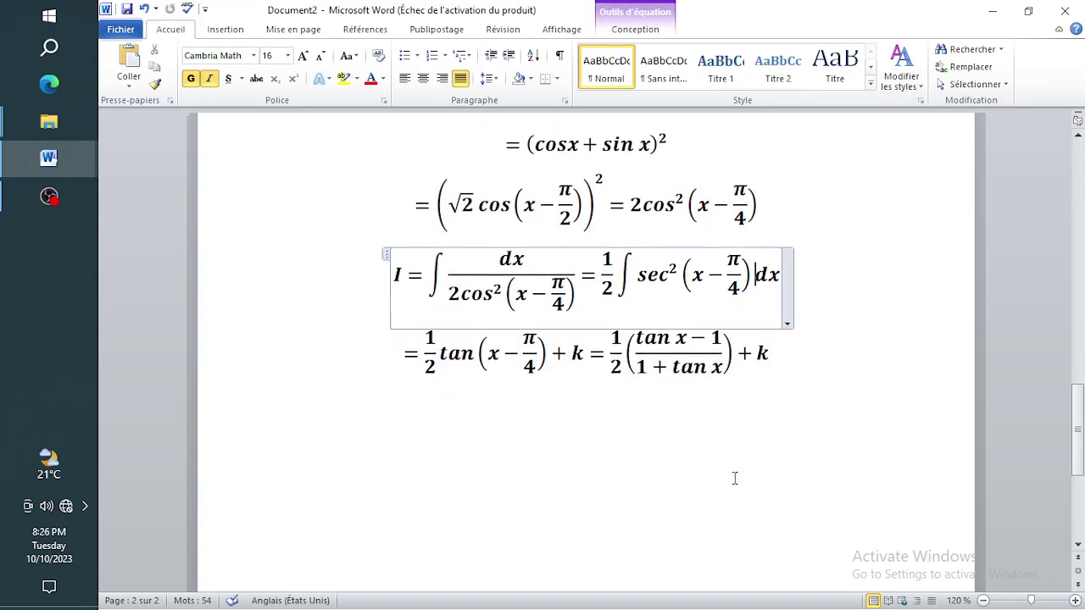
click(405, 429)
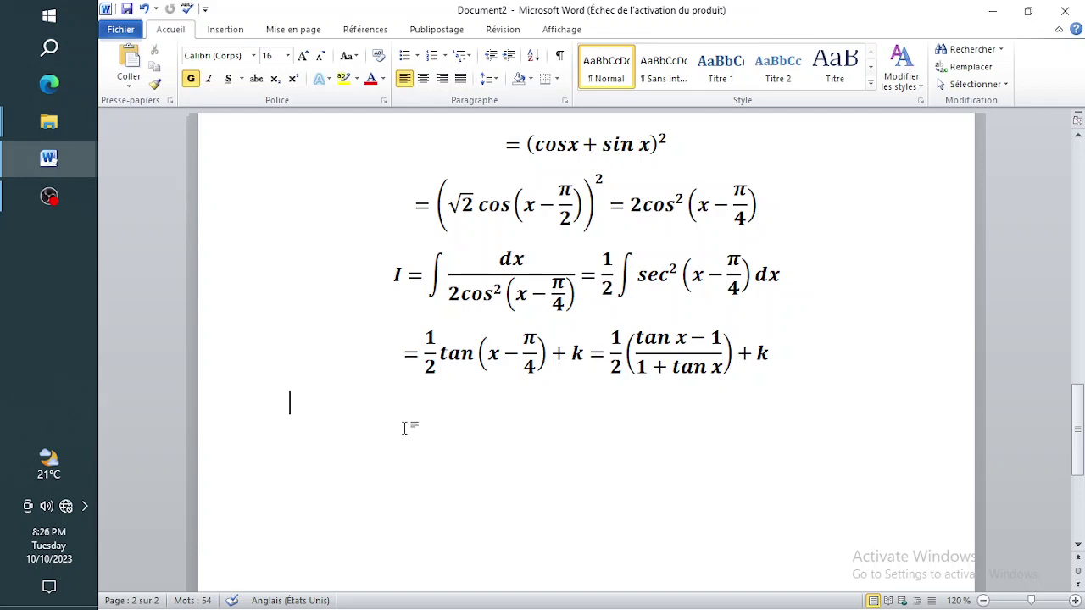
text(sin 2x)
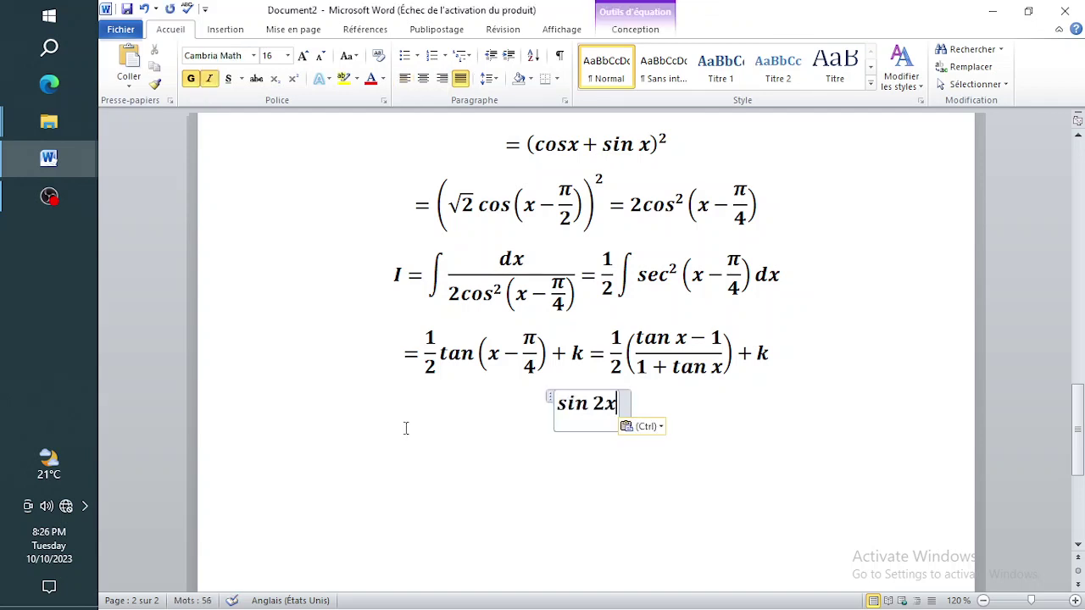
text(= 2t/)
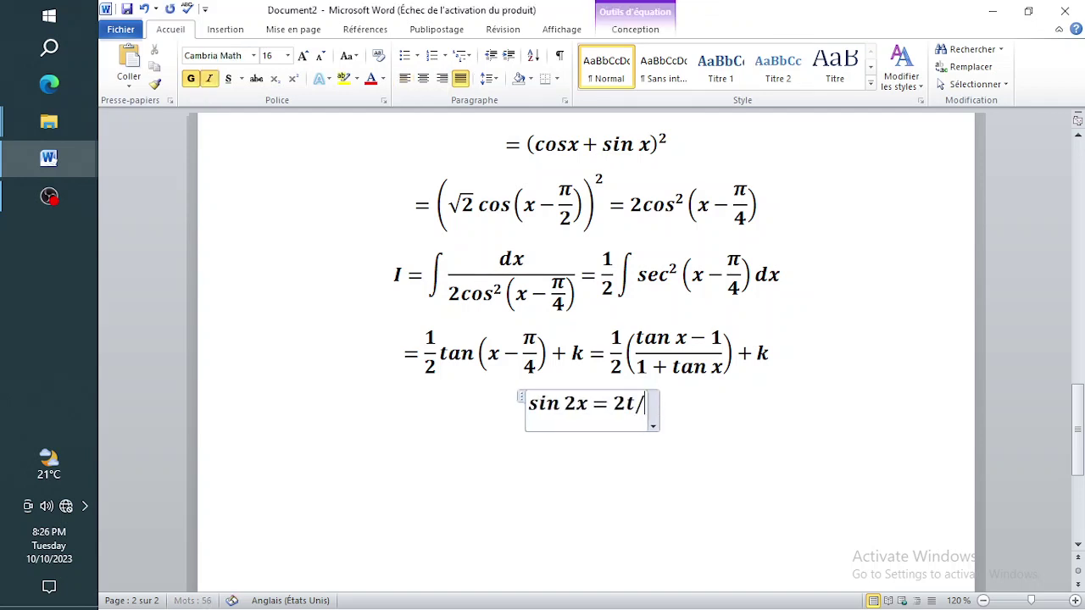
text((1+t^2)
Step: Append 'where t = tan(x)' after the fraction
click(404, 429)
text(wher)
key(BackSpace)
key(BackSpace)
key(BackSpace)
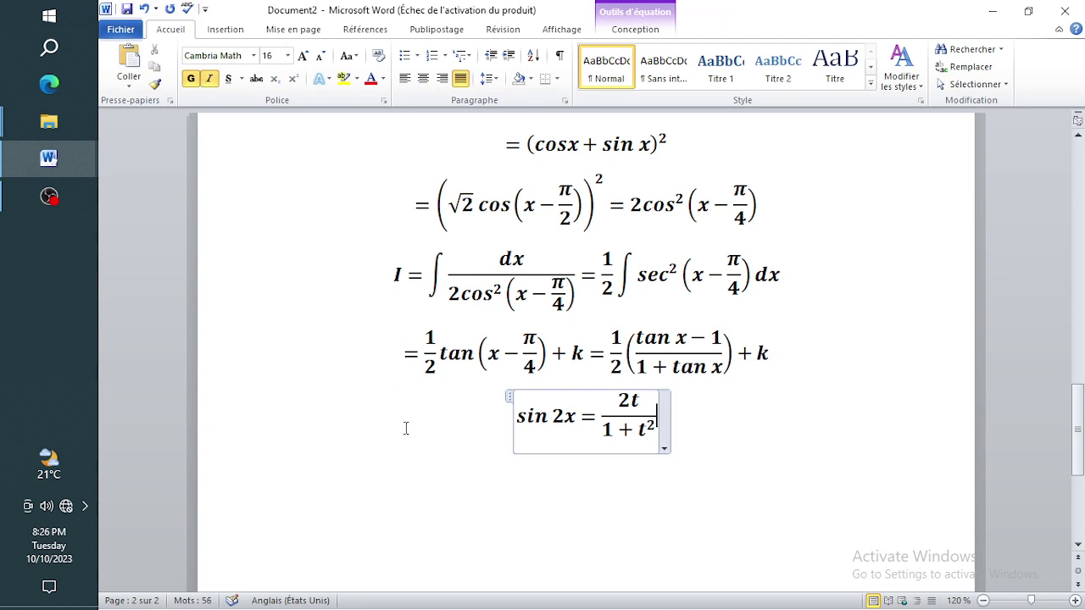
text(where )
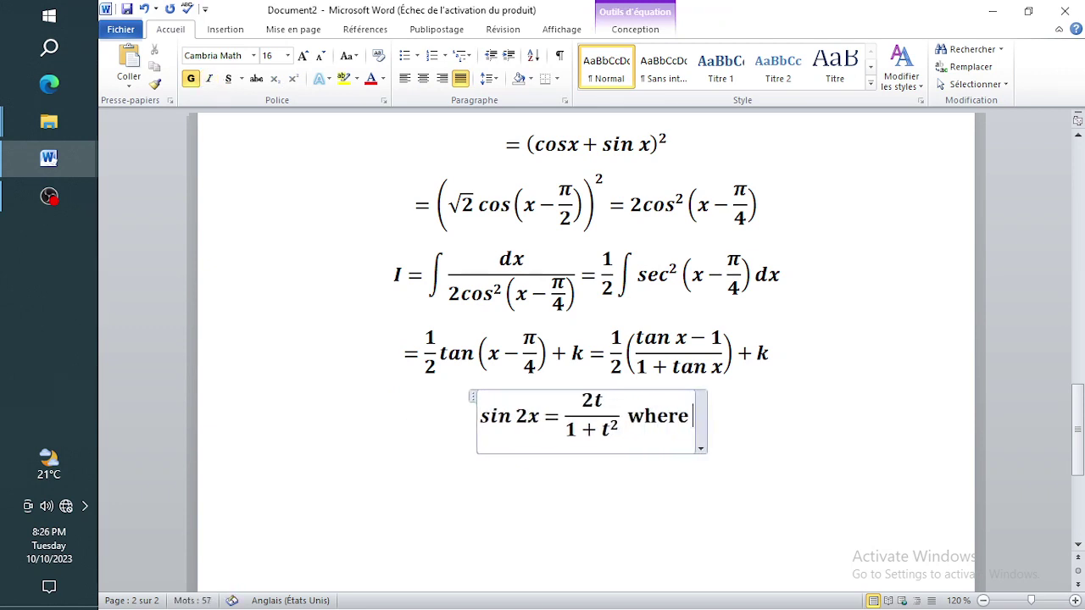
text(t=ya)
key(BackSpace)
key(BackSpace)
text(tan(x))
click(290, 466)
Step: Start a new equation 1 + sin 2x = 1 + followed by the copied 2t/(1+t²) fraction
key(alt+equal)
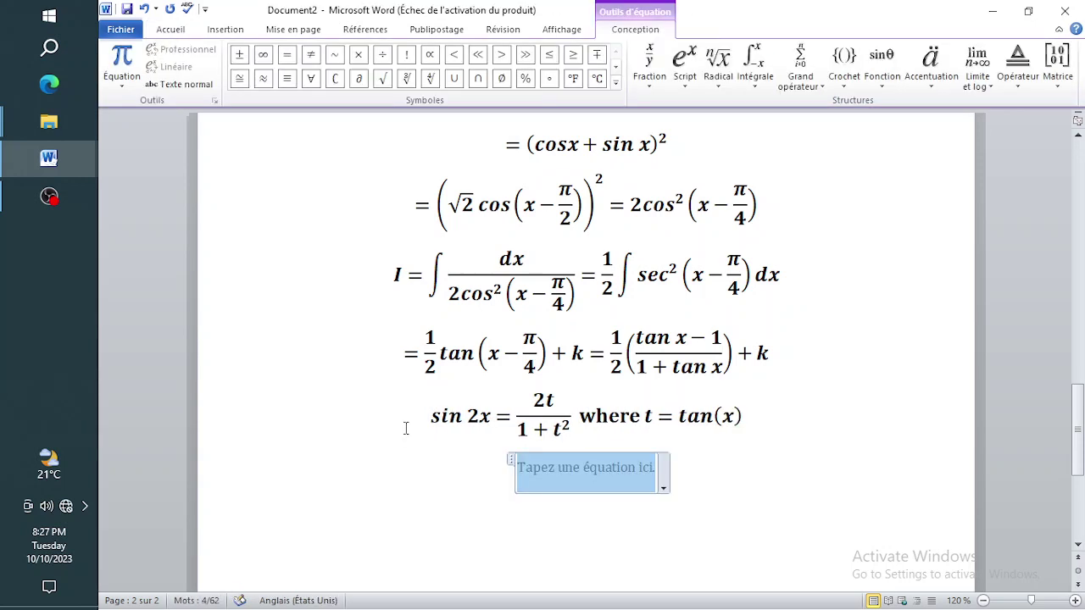
text(1 + sin 2)
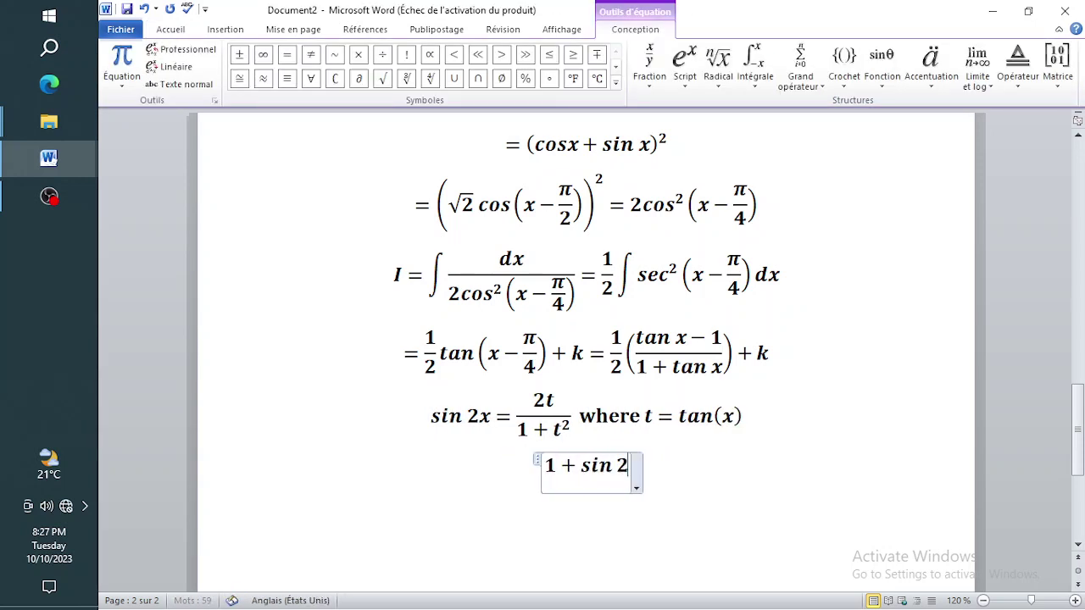
text(x = 1 +)
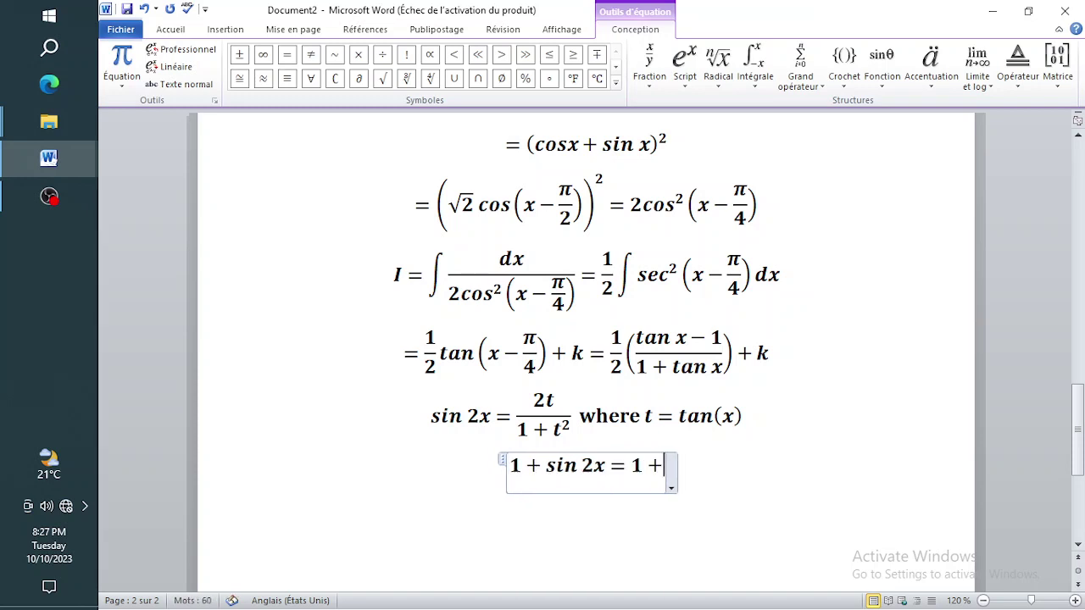
drag(519, 413, 544, 424)
key(ctrl+c)
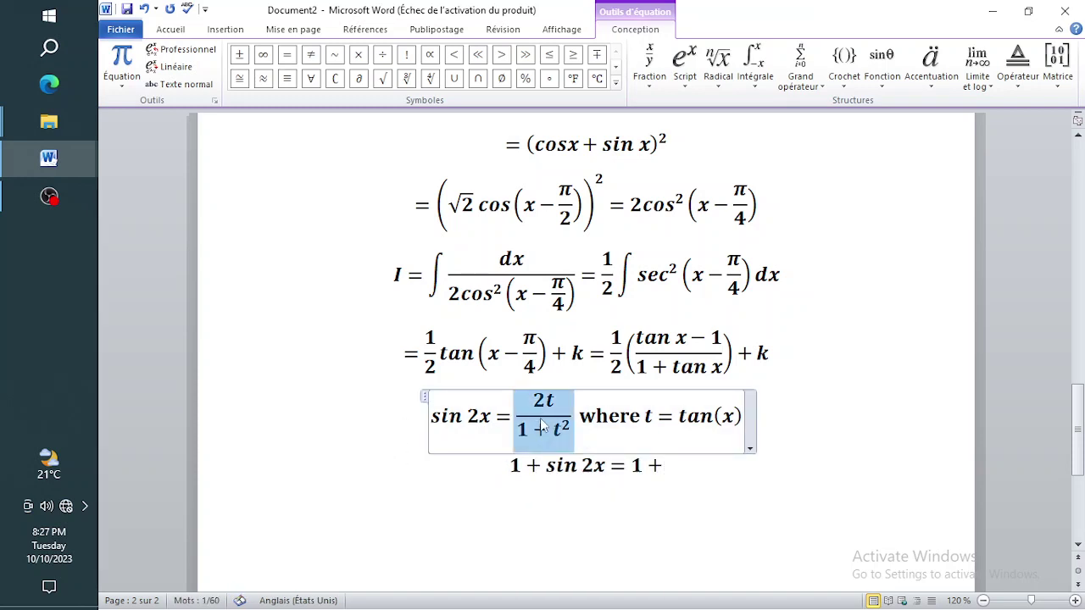
click(664, 476)
key(ctrl+v)
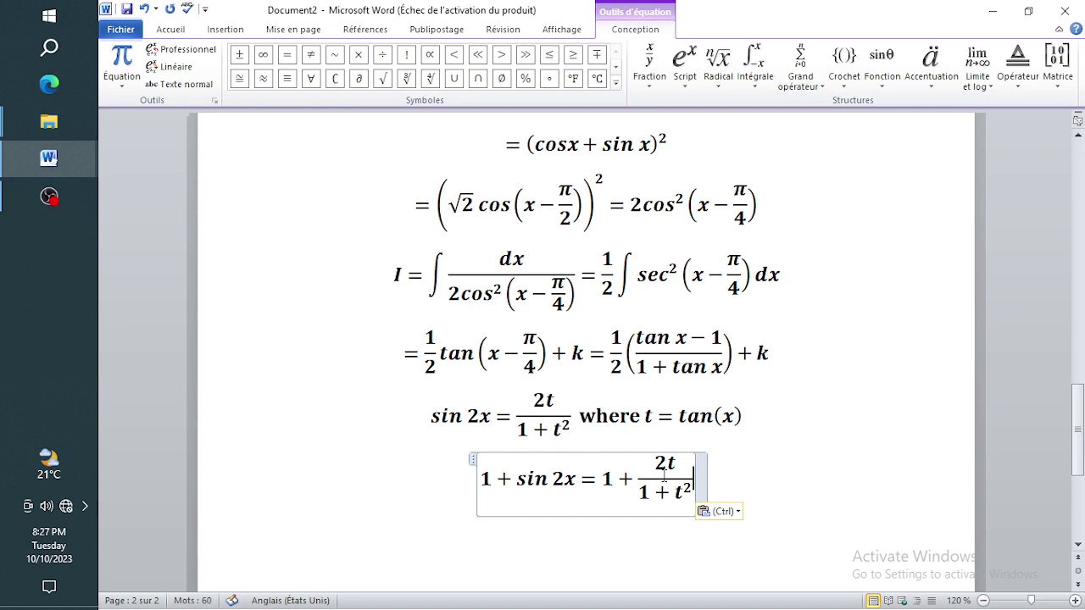
Step: Continue with = (t²+2t+1)/(1+t²) = (t+1)²/(t²+1)
text(= /(1 + t^2)
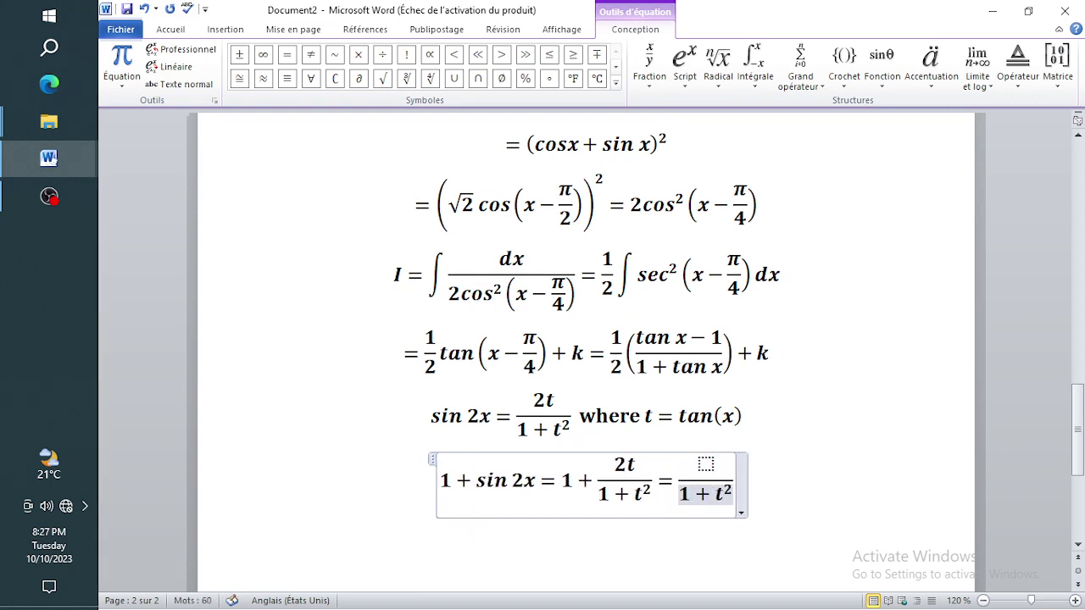
key(Up)
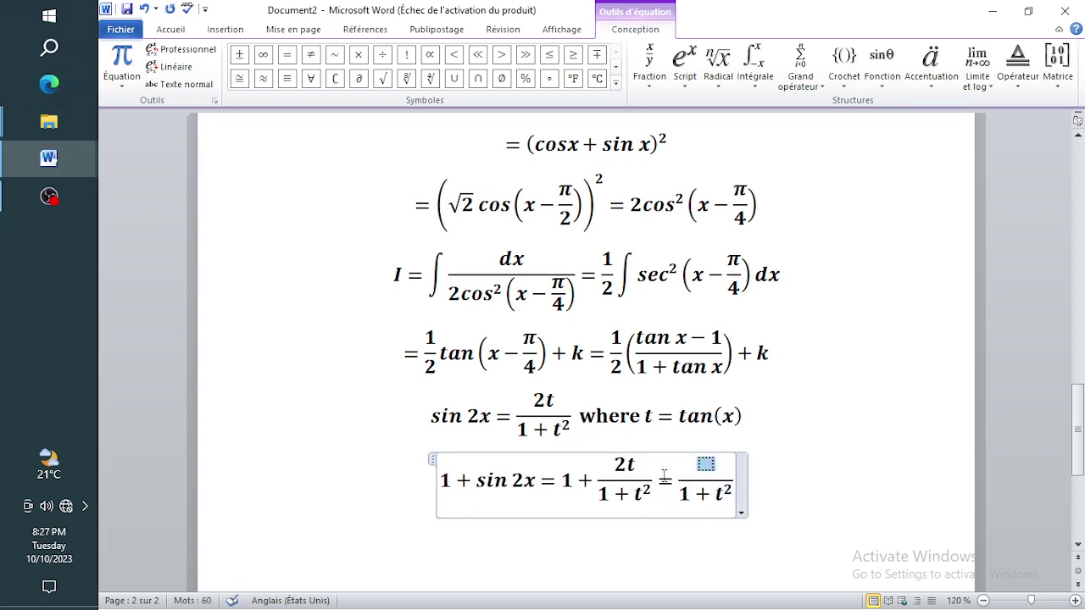
text(t^2+2)
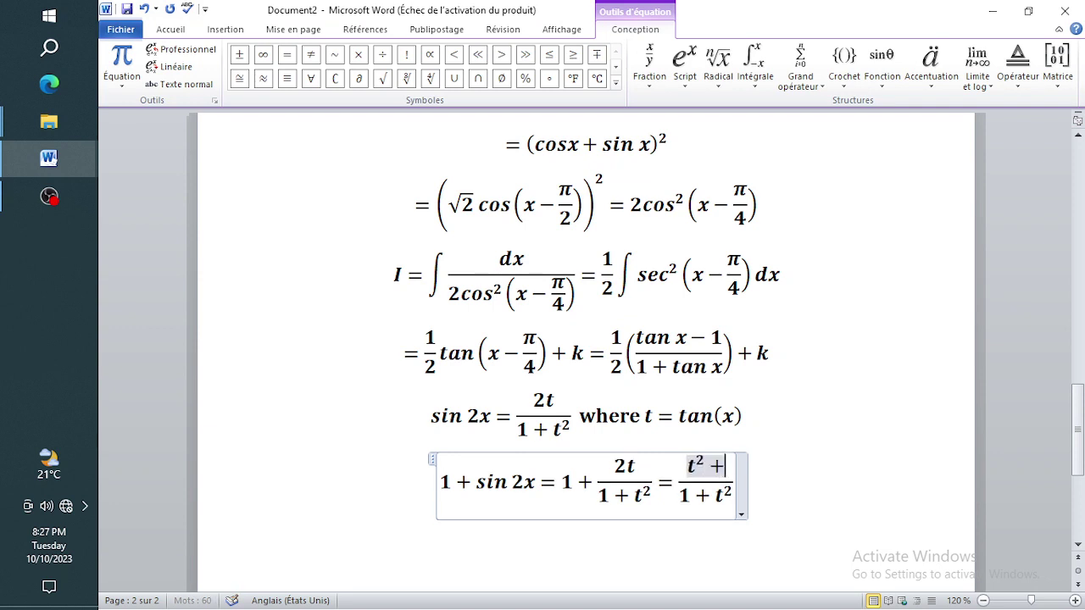
text(t+1)
key(Down)
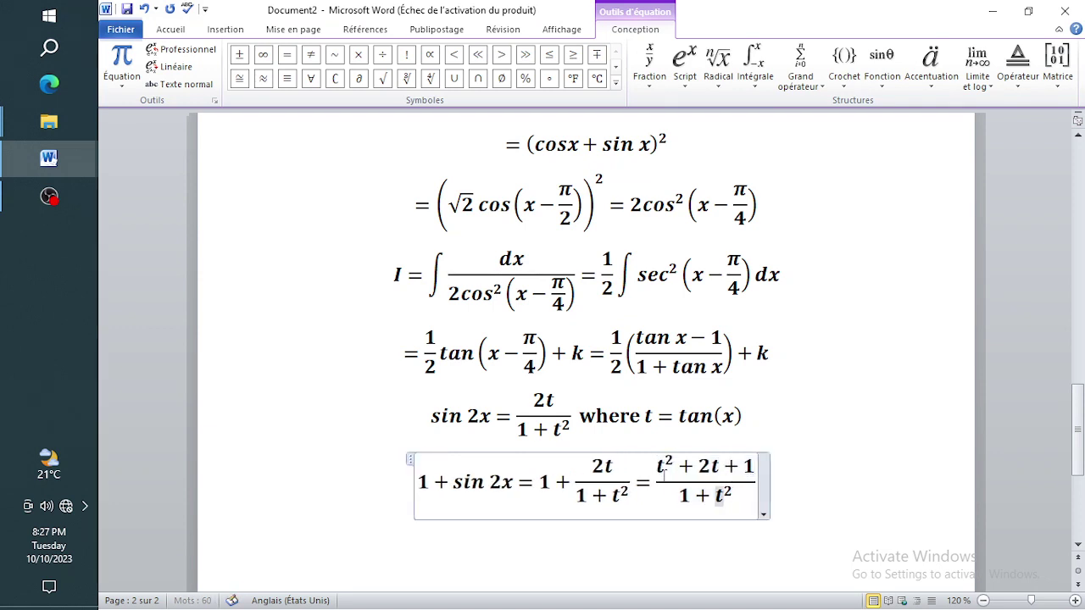
key(Right)
text(=(t+1))
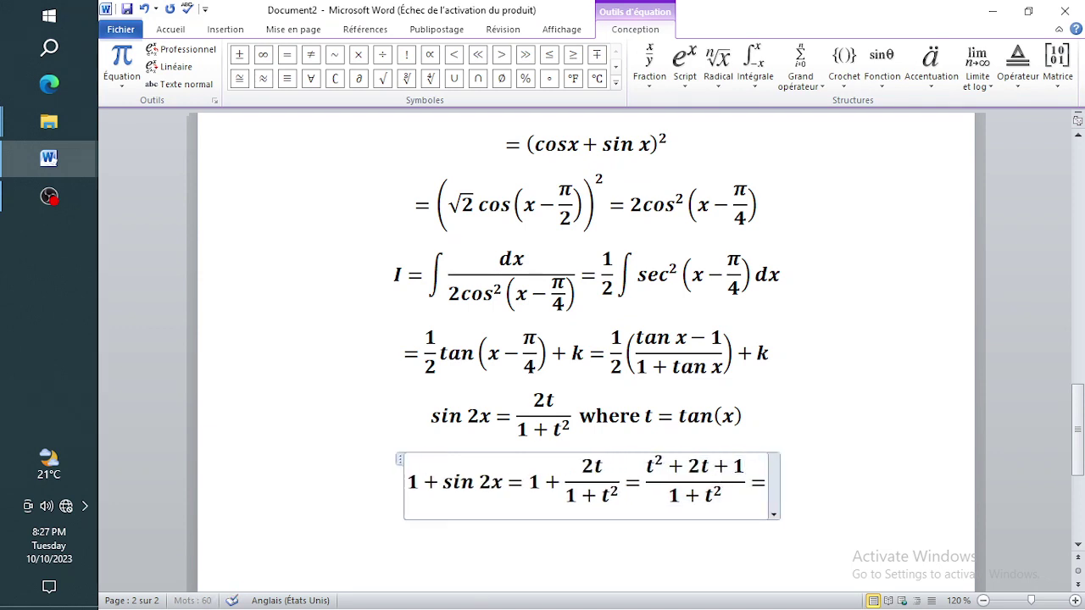
text(^2/()
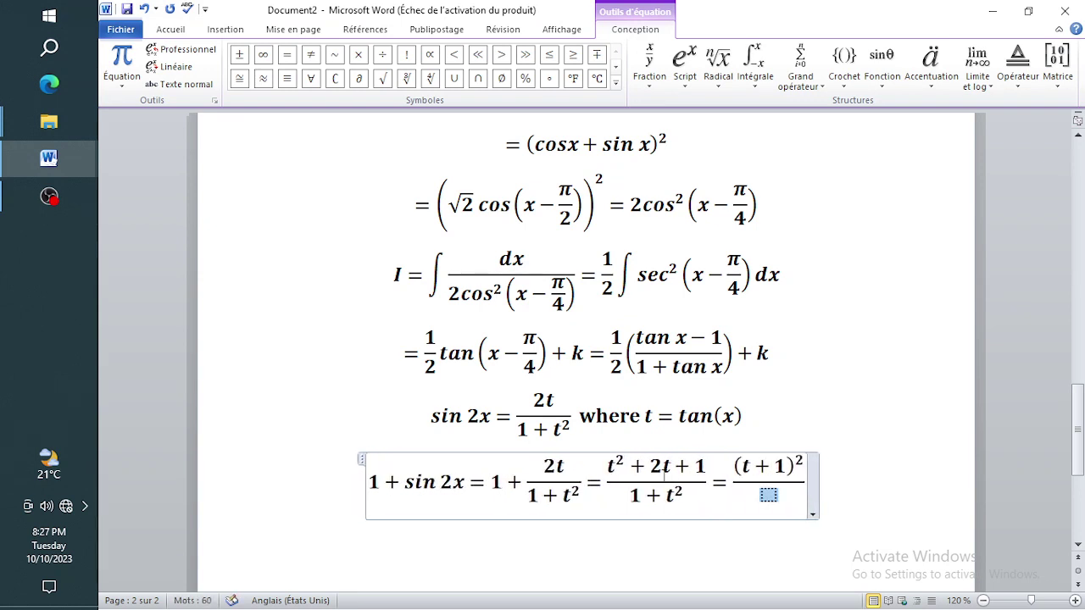
text(t^2+1)
key(Right)
Step: Begin a new equation line t = tan x followed by an arrow
key(Return)
key(alt+equal)
text(t=tan x)
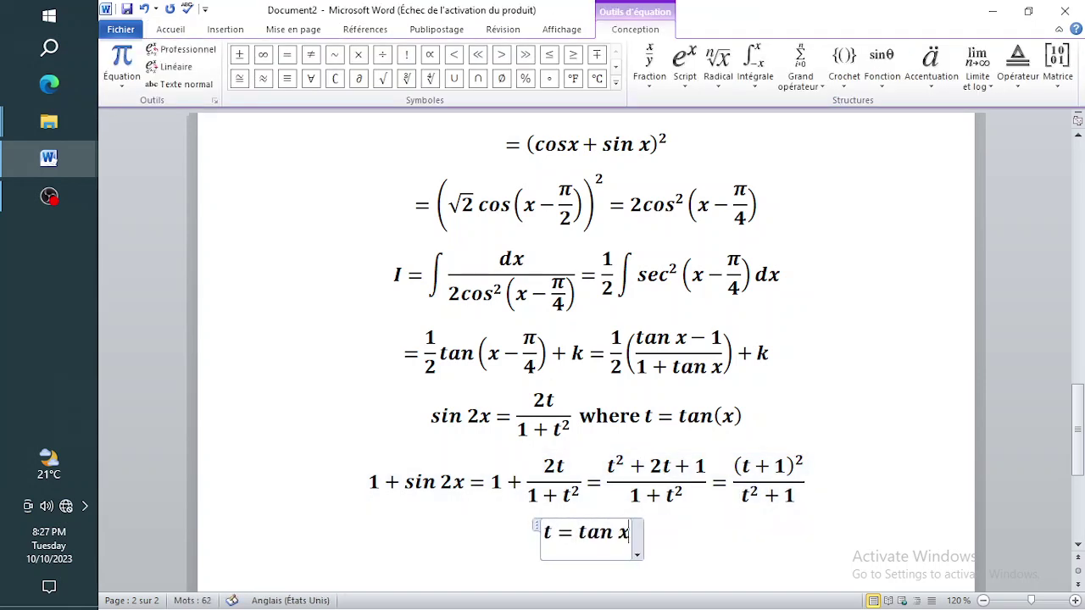
text(Ightarrow)
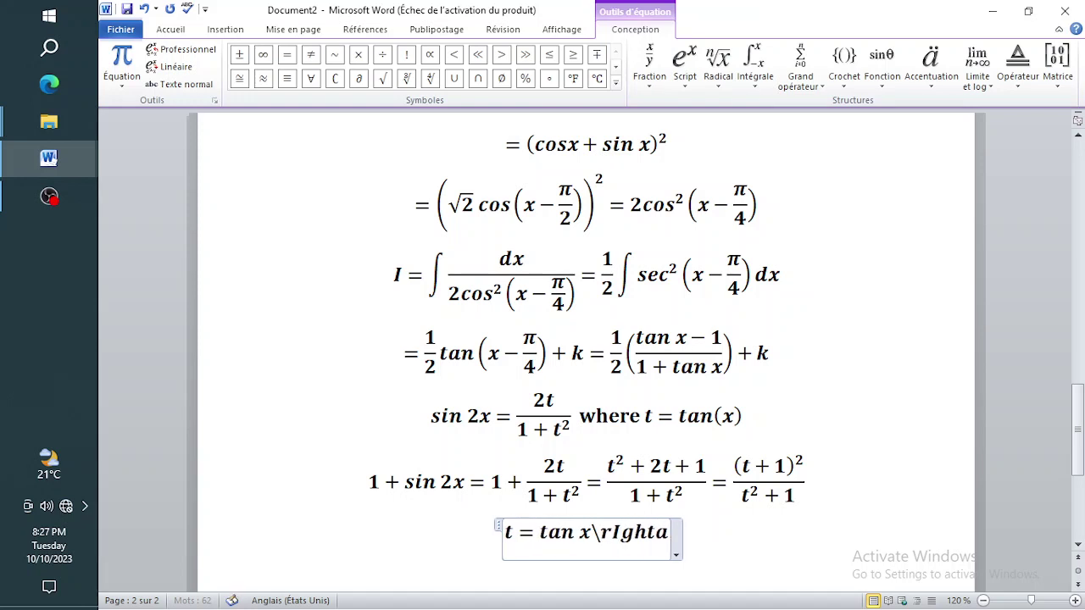
Step: Extend t = tan x with ⇒ dt = sec²x dx ⇒ dx, fixing the mistyped arrow
key(BackSpace)
key(BackSpace)
key(BackSpace)
key(BackSpace)
key(BackSpace)
key(BackSpace)
key(BackSpace)
key(BackSpace)
key(BackSpace)
key(BackSpace)
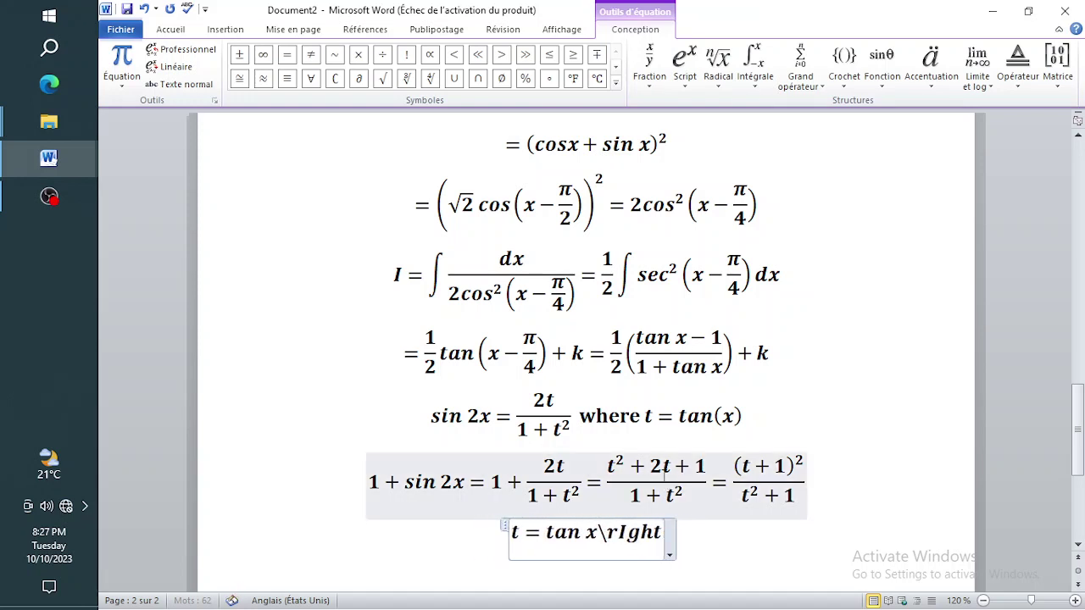
text(R)
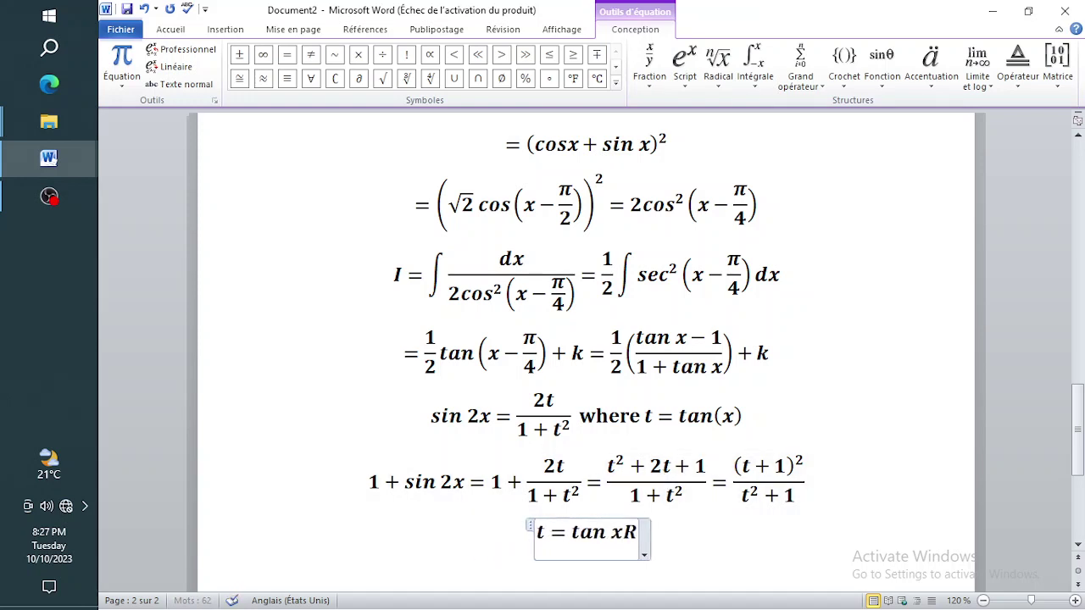
text(ightarrow dt)
key(BackSpace)
key(BackSpace)
key(BackSpace)
key(BackSpace)
key(BackSpace)
key(BackSpace)
key(BackSpace)
key(BackSpace)
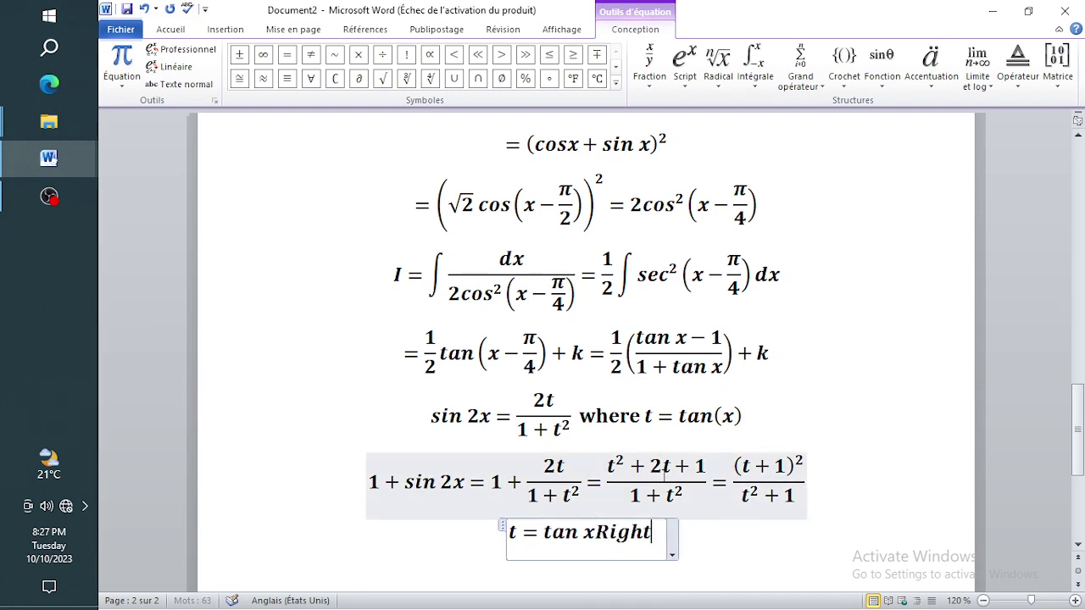
text(\)
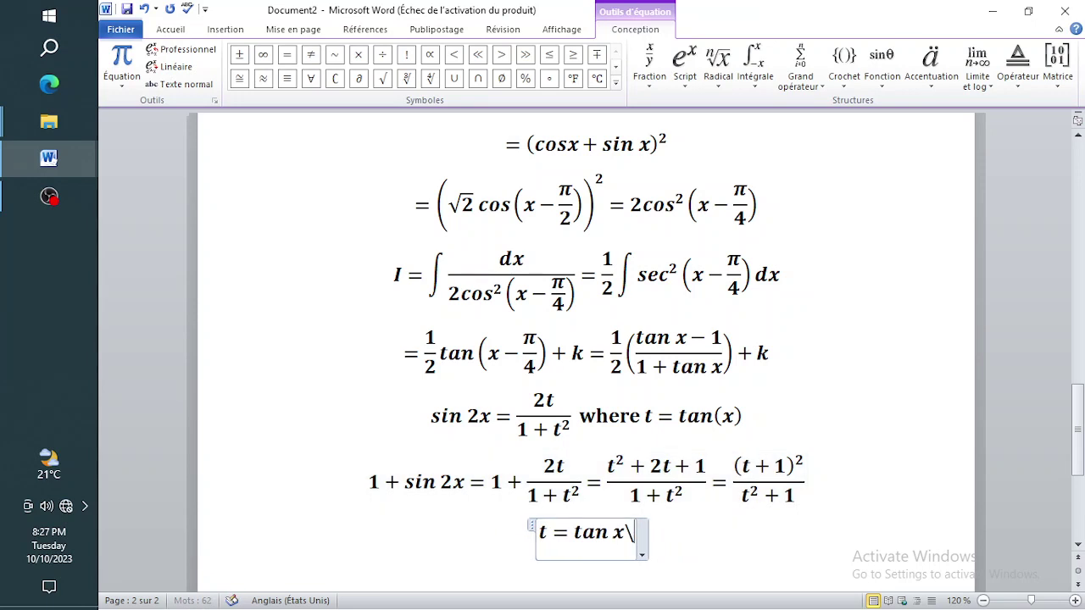
text(Rightarrow dt=)
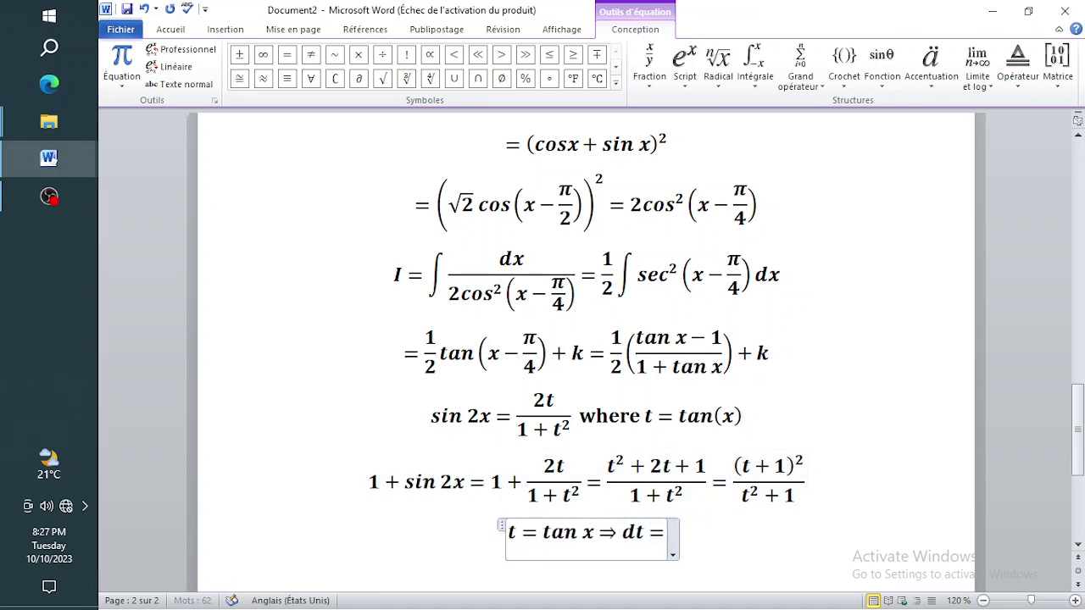
scroll(664, 480, down, 1)
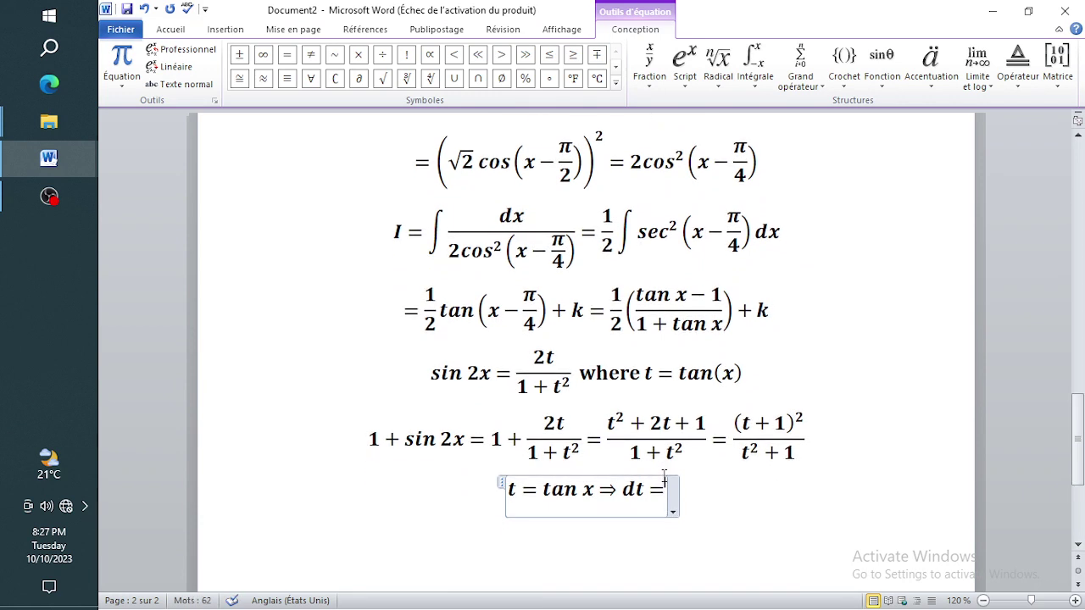
text(sec)
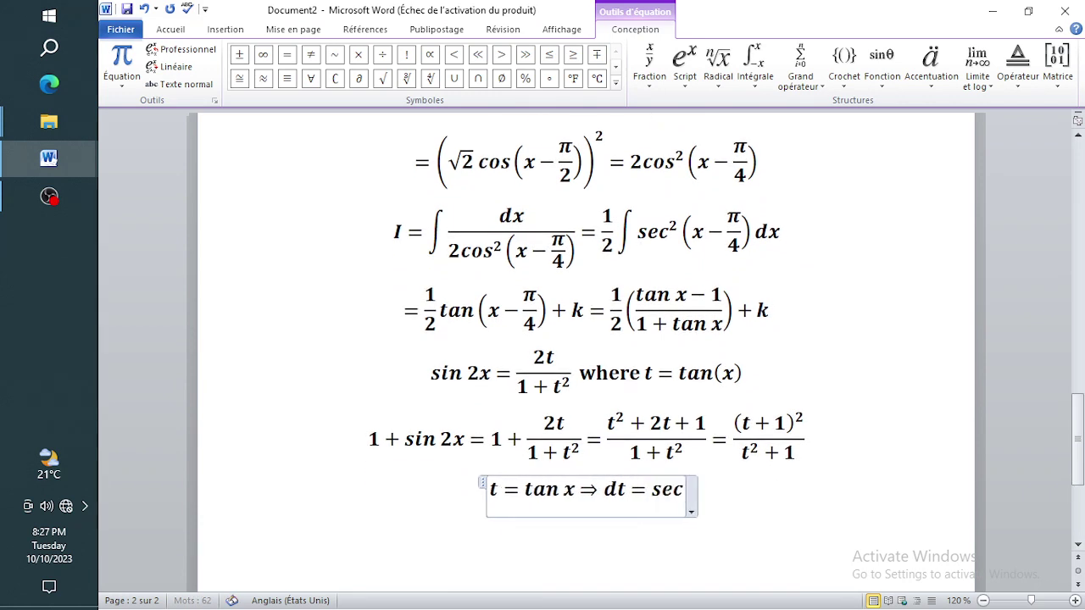
text(^2 xdx)
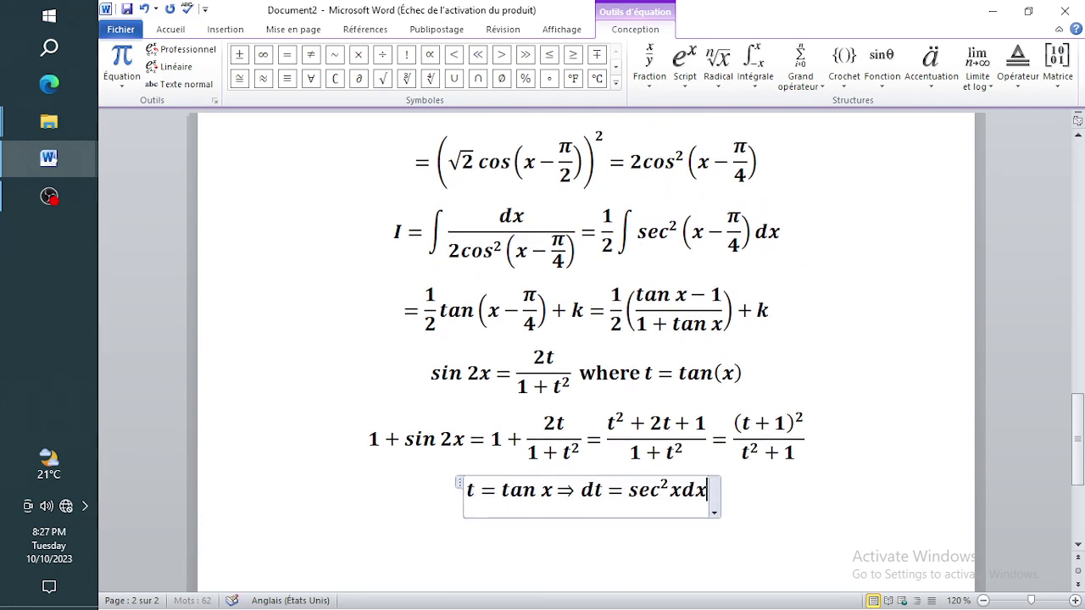
text(\Rightarrow dx)
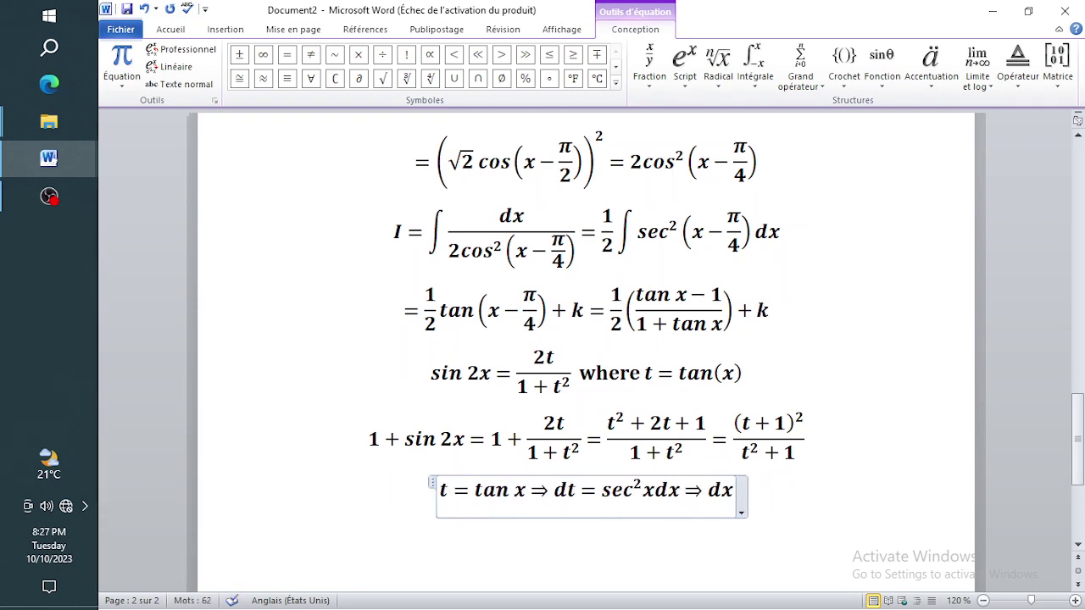
Step: Complete it as dx = dt/(1 + t²), rewriting the sec²x denominator, and end the line
scroll(663, 476, up, 1)
scroll(664, 476, down, 2)
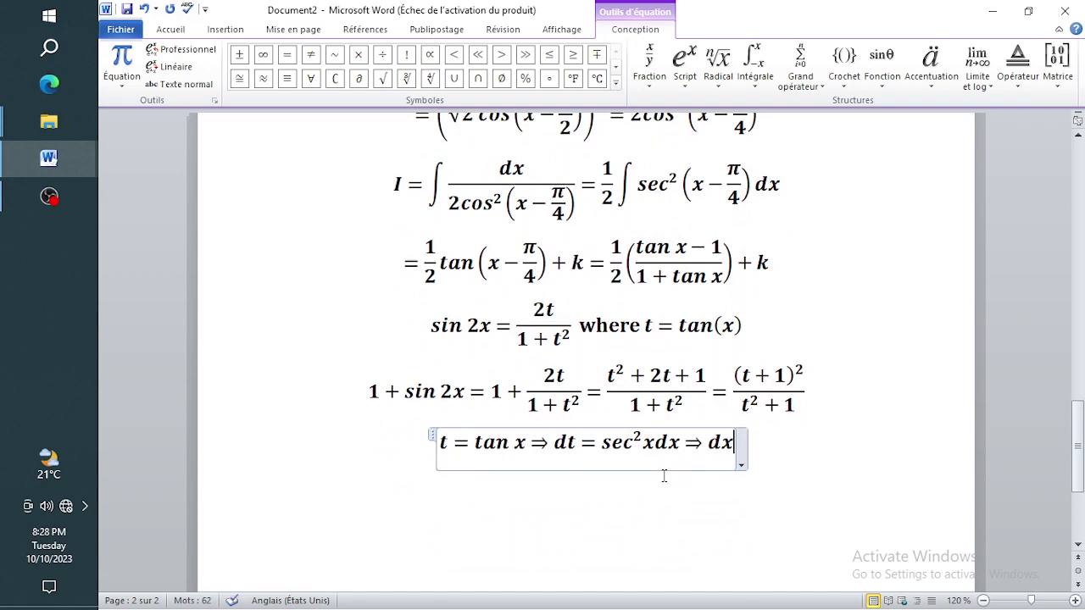
text(= dt/)
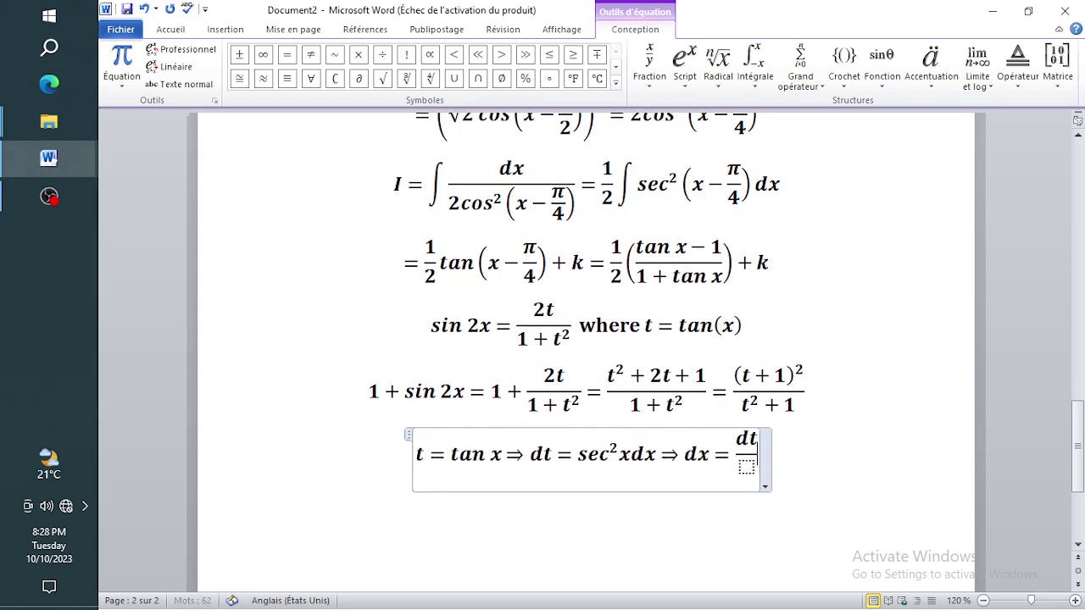
text(sect)
key(BackSpace)
text(^2 x)
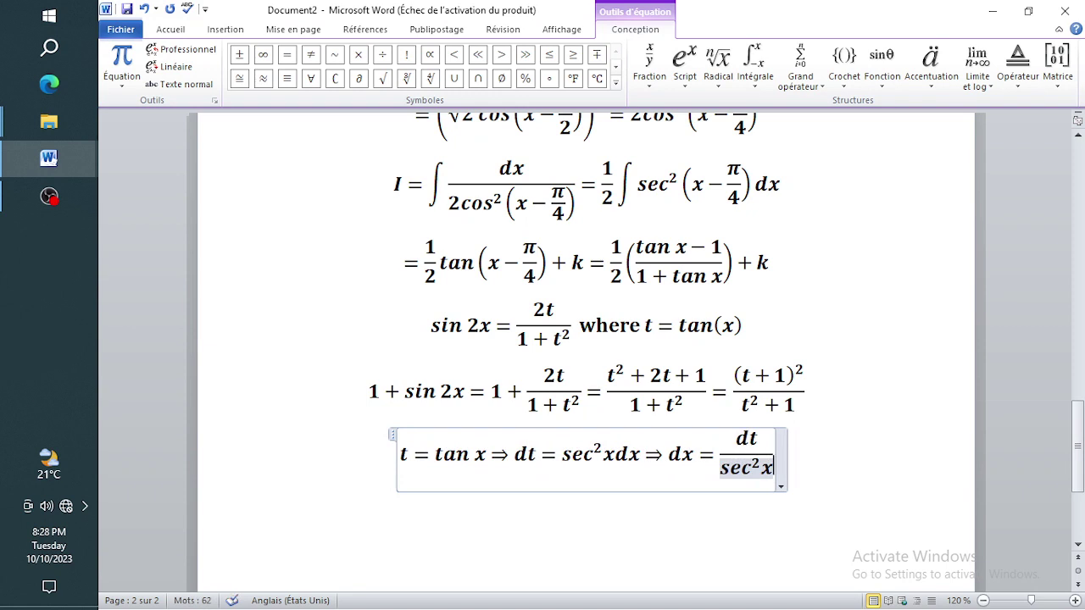
key(BackSpace)
key(BackSpace)
key(BackSpace)
key(BackSpace)
key(BackSpace)
text(1 + tan^2 x)
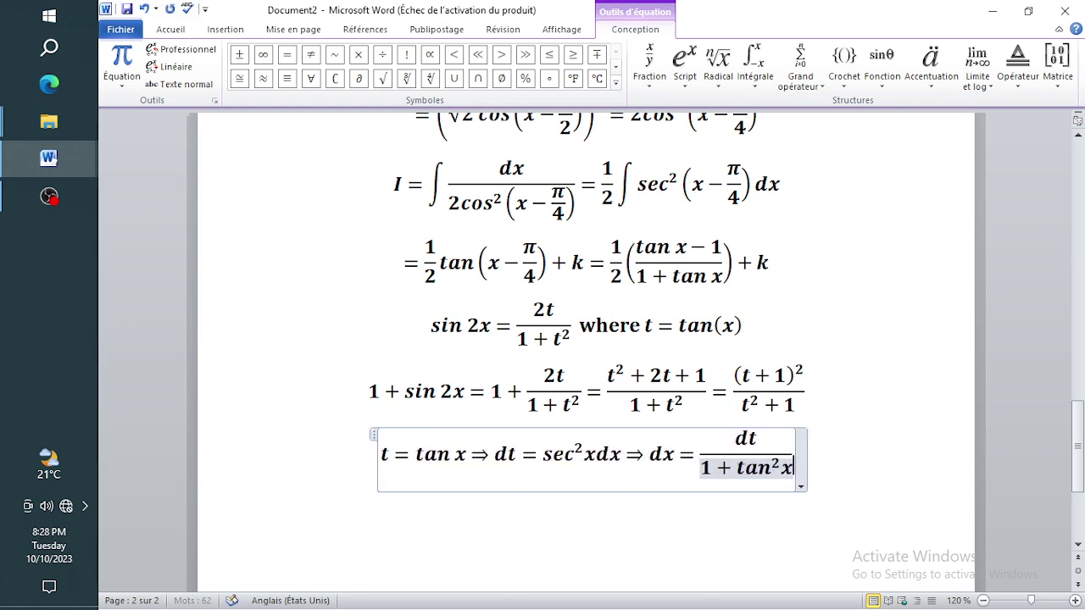
key(BackSpace)
key(BackSpace)
key(BackSpace)
key(BackSpace)
key(BackSpace)
key(BackSpace)
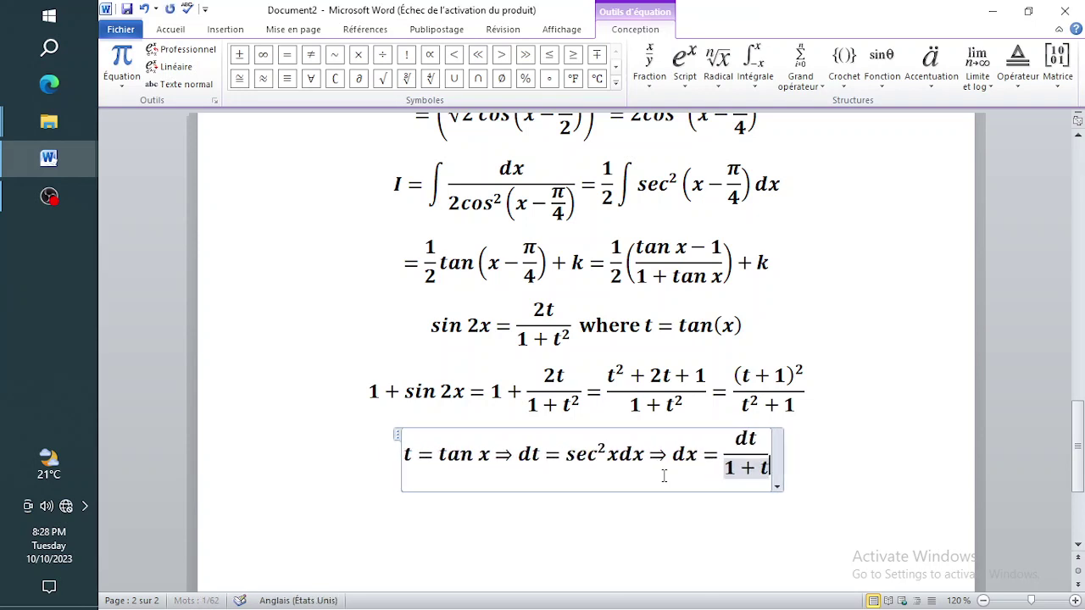
text(t^2)
key(Right)
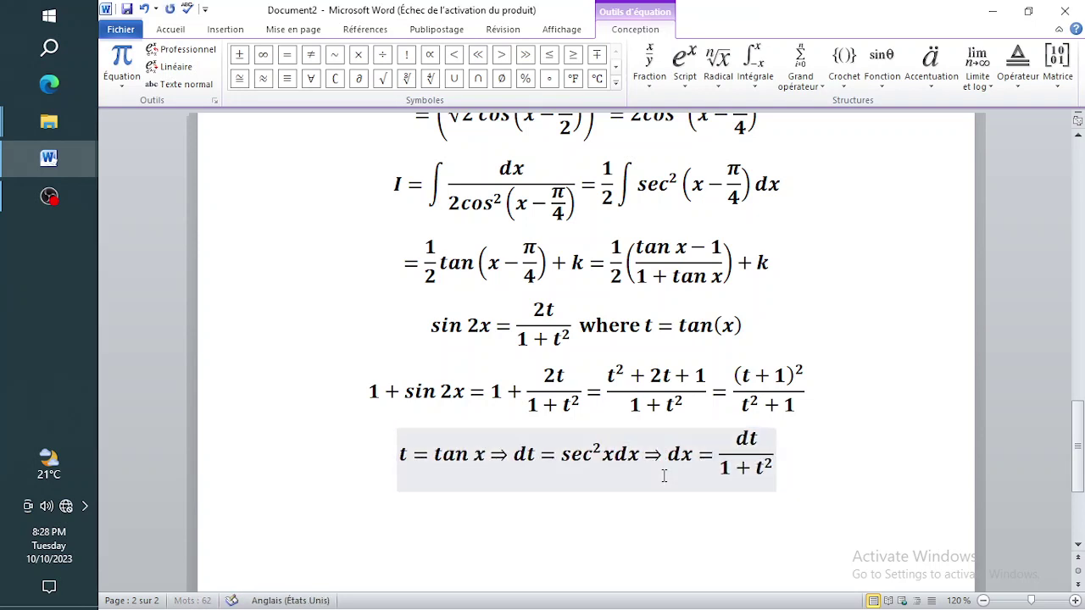
key(Return)
Step: Start the equation I = ∫ dt/(1 + t²) × 1/, leaving the last denominator empty
key(alt+equal)
text(I=\)
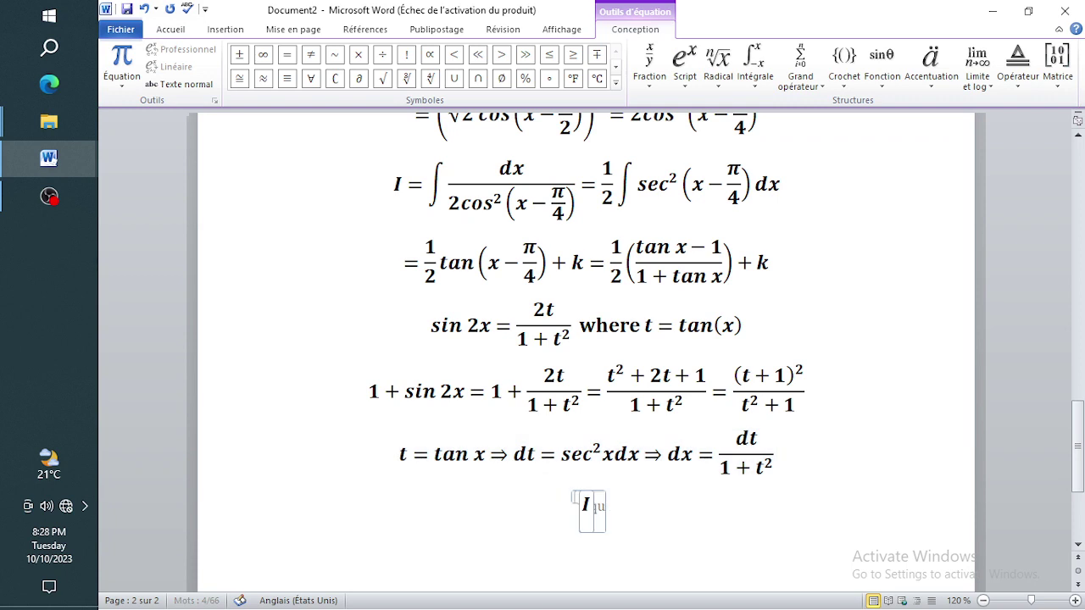
text(int )
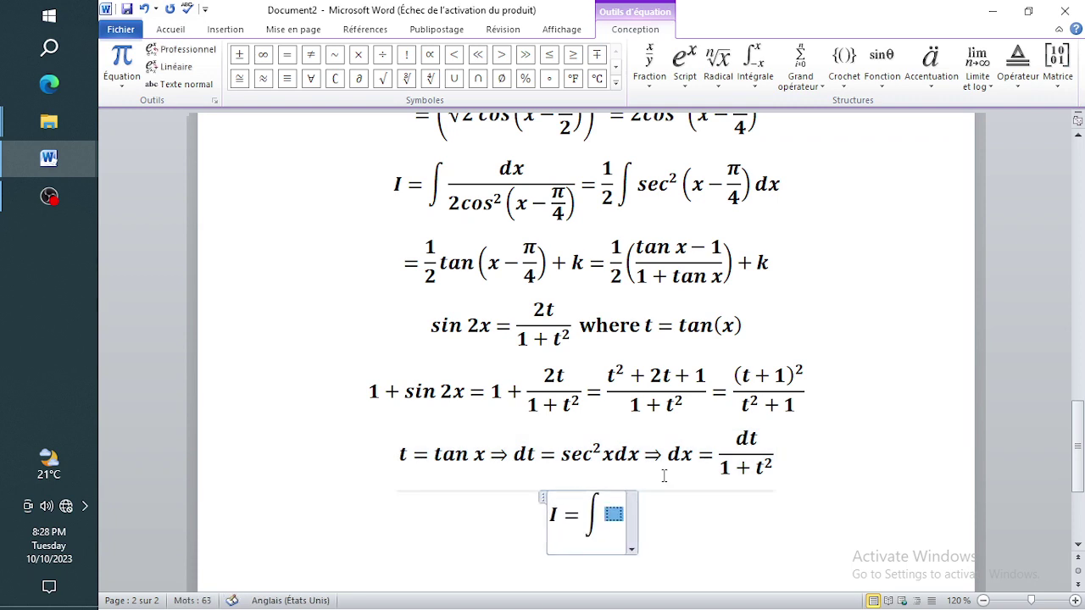
text(/)
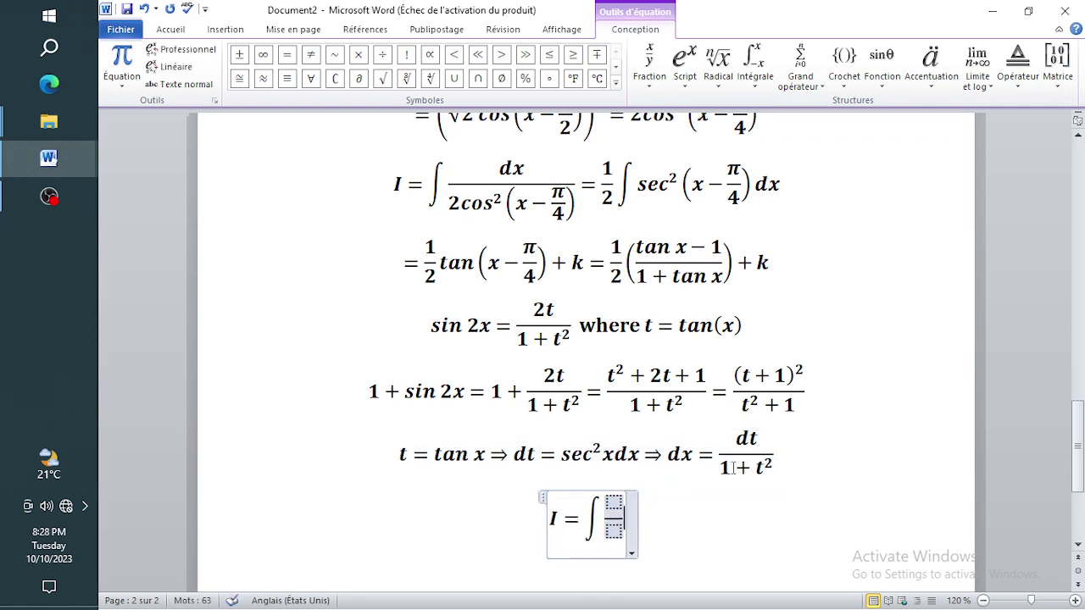
click(614, 502)
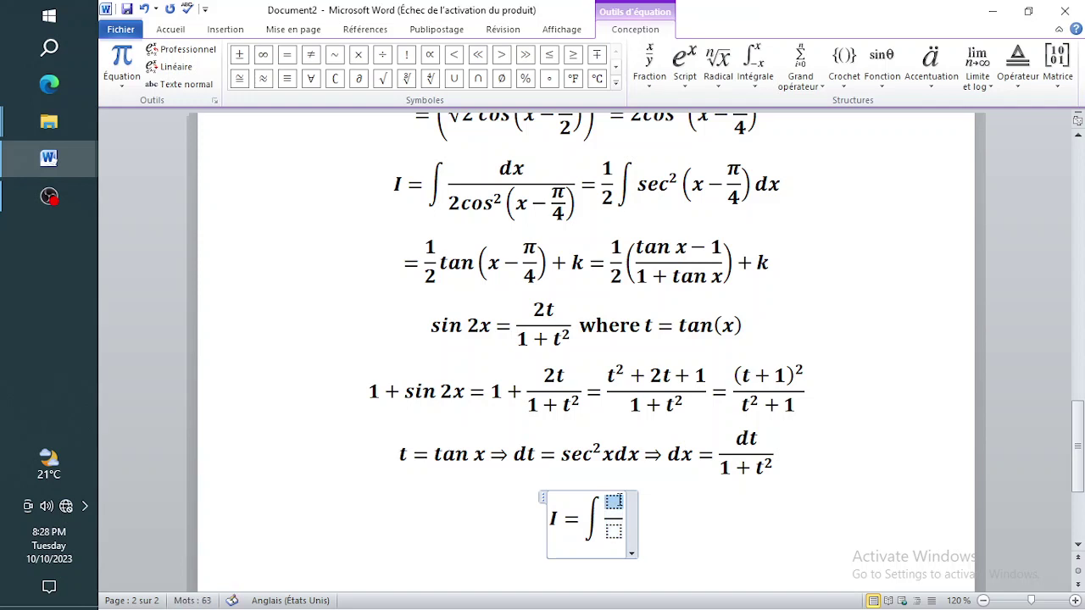
text(dt)
key(Down)
text(1+t^2)
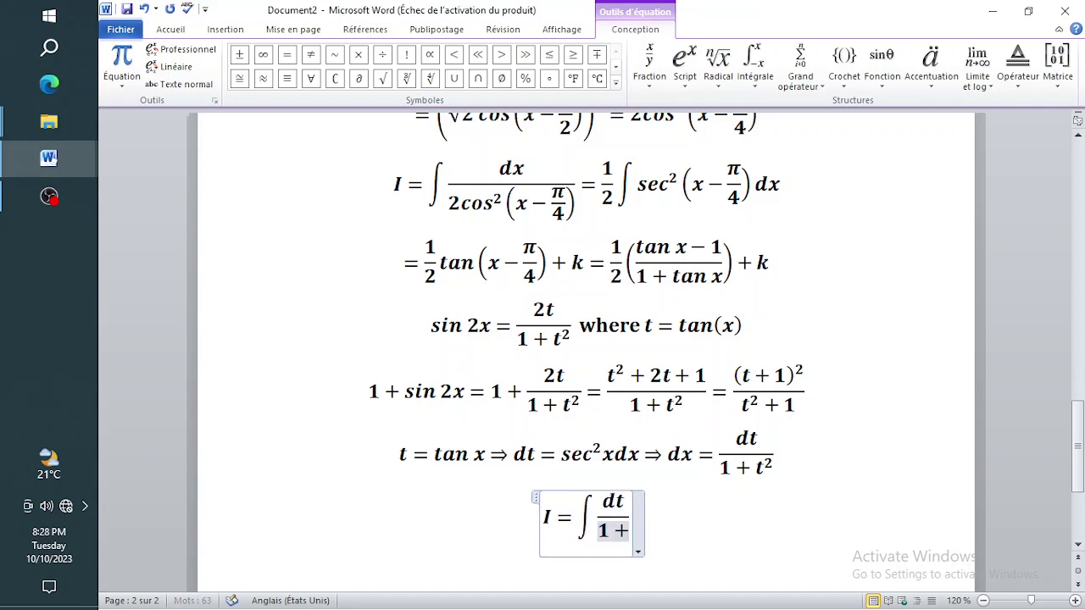
key(Right)
text(\t)
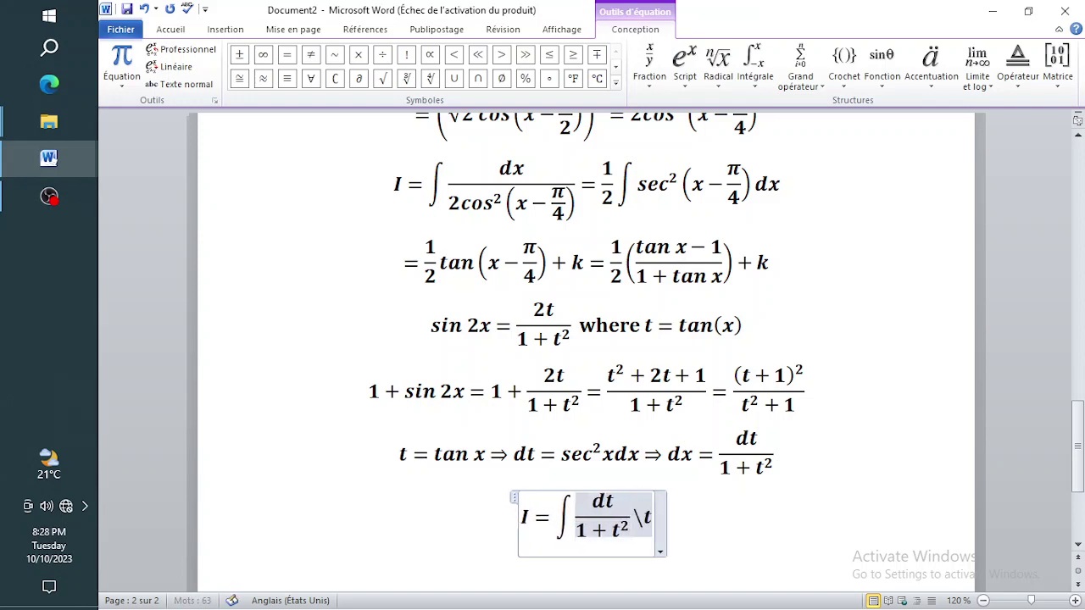
text(imes 1/)
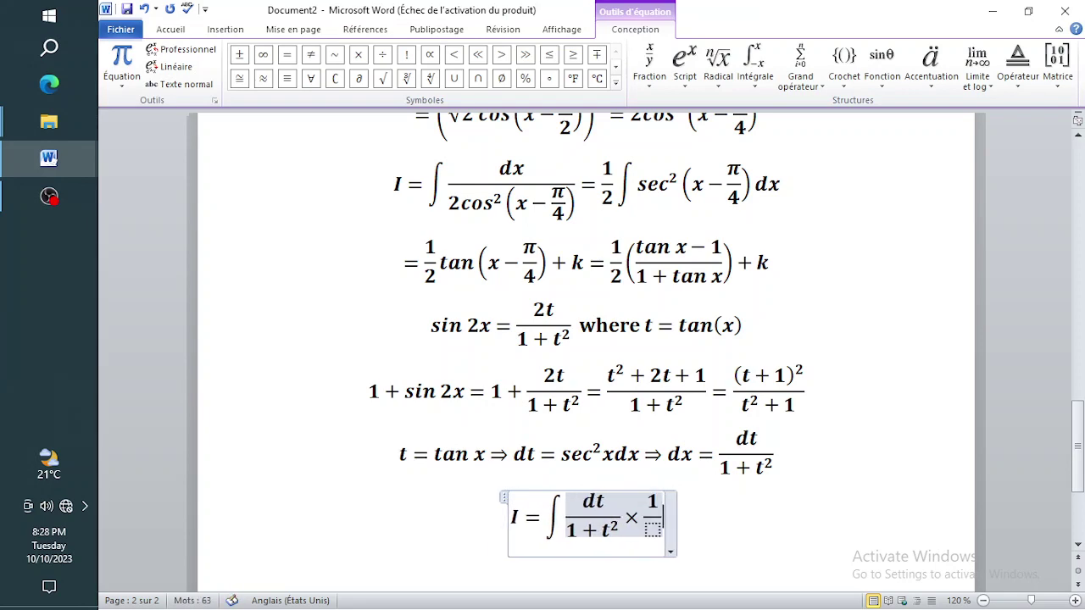
key(Down)
scroll(742, 452, up, 3)
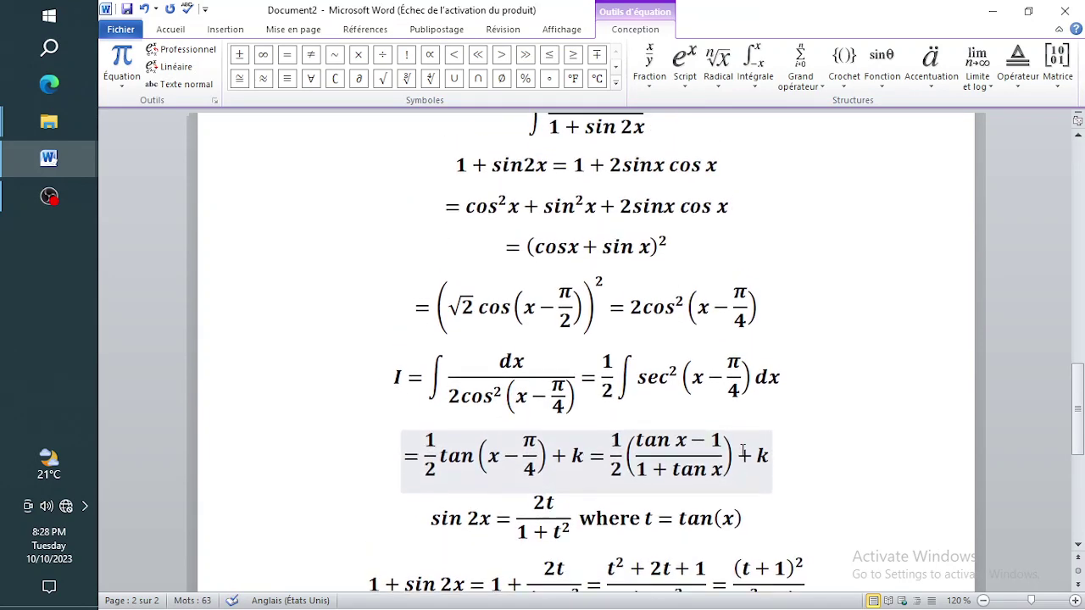
scroll(743, 451, down, 3)
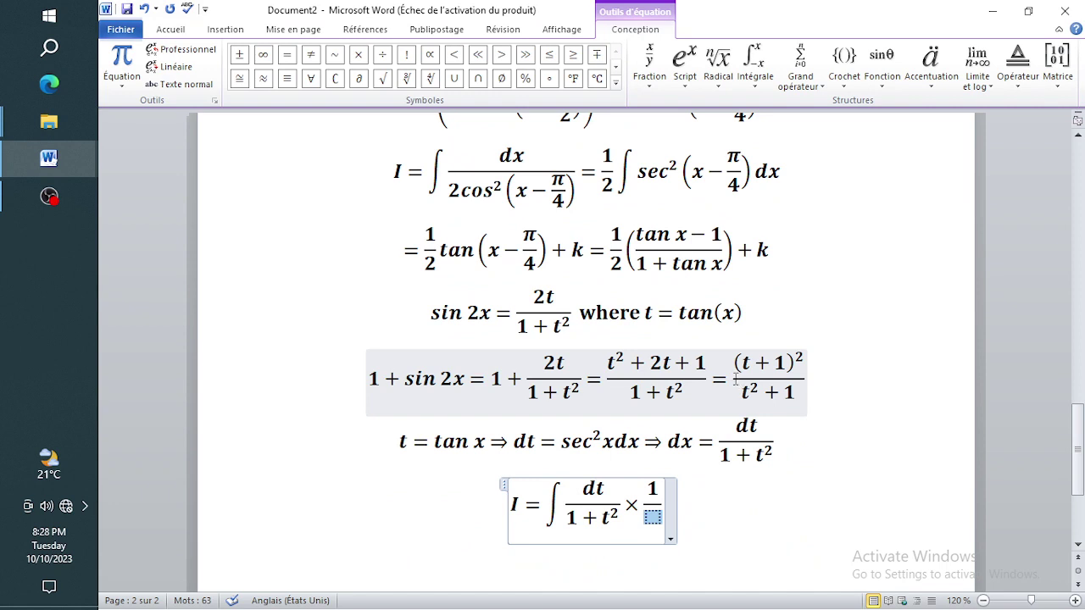
Step: Paste the (t+1)²/(t²+1) fraction into the empty denominator and copy t²+1 into the numerator
drag(735, 380, 765, 383)
key(ctrl+c)
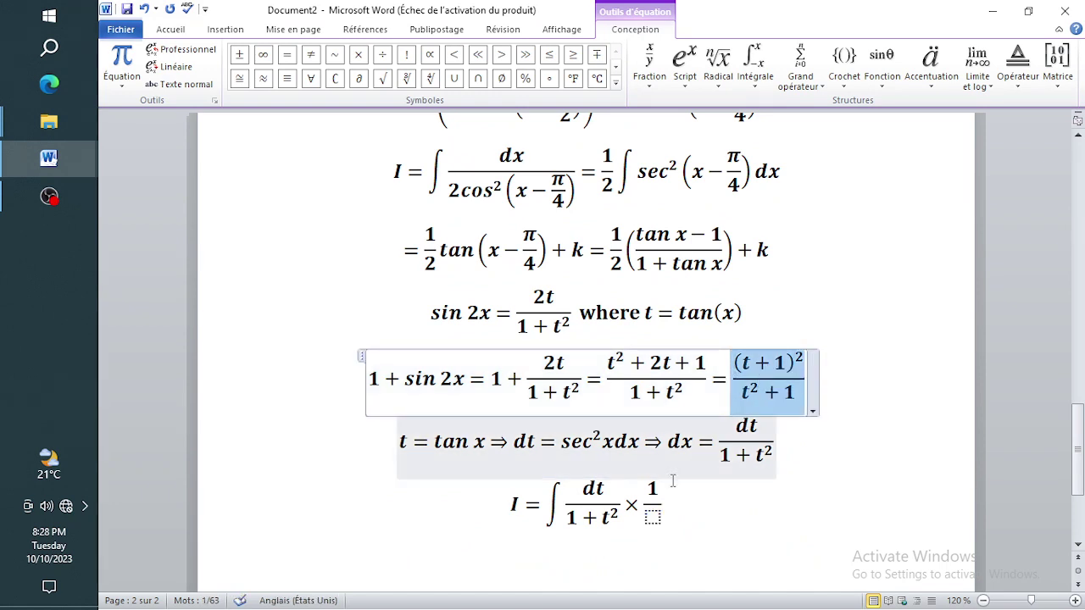
click(652, 517)
key(ctrl+v)
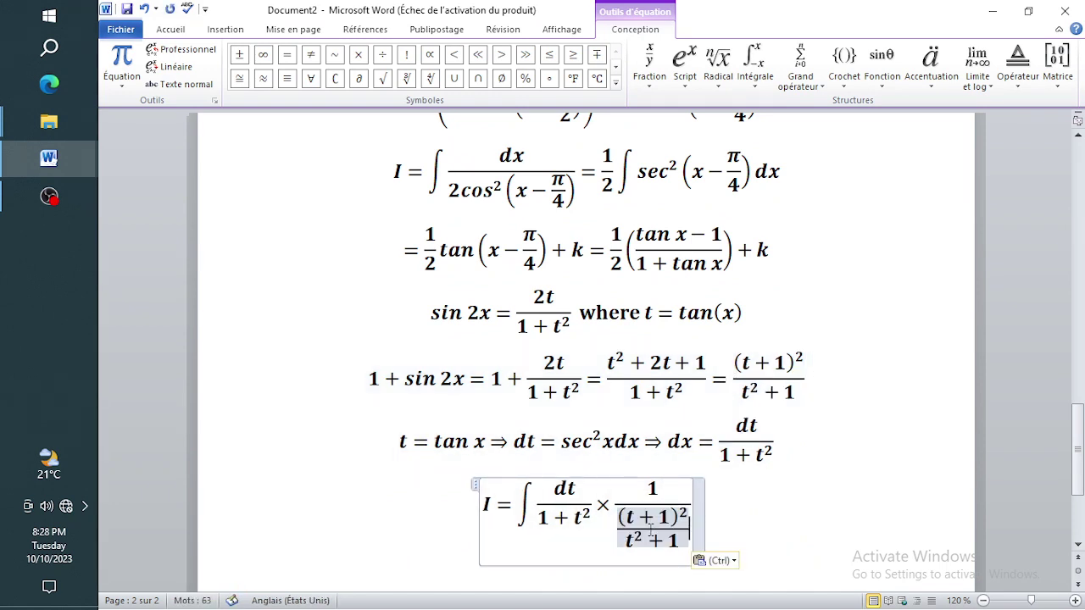
drag(626, 541, 675, 539)
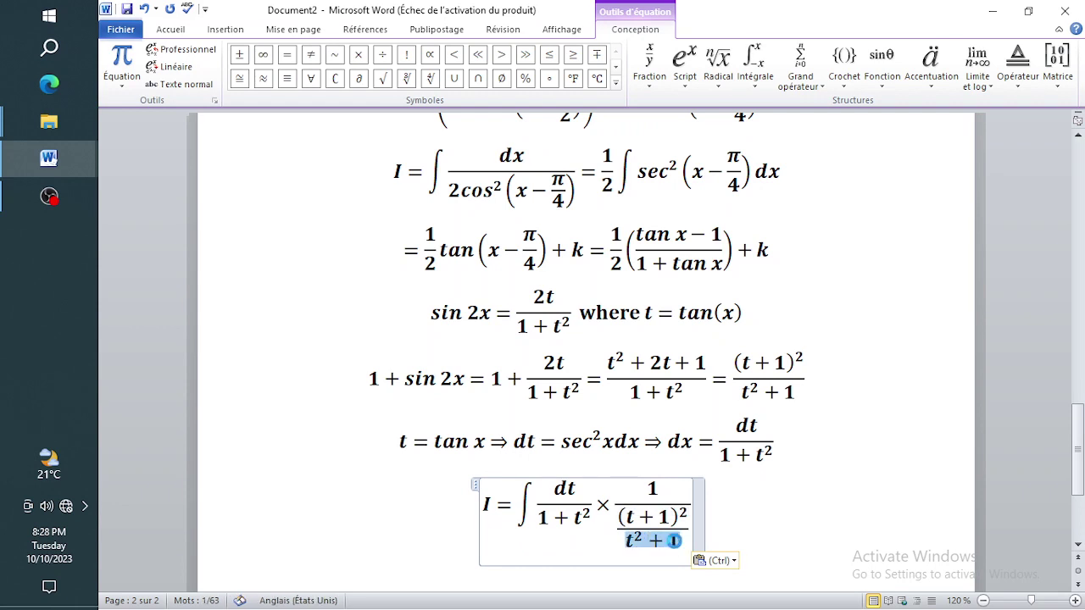
key(ctrl+c)
double_click(654, 491)
key(ctrl+v)
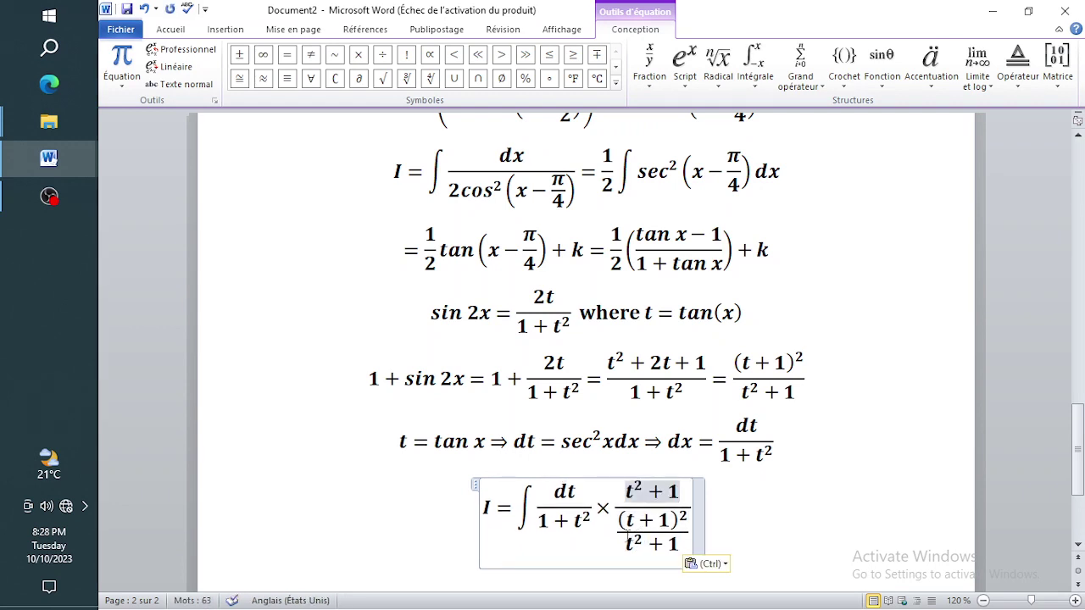
Step: Move (t+1)² out of the nested fraction into the denominator, leaving (t²+1)/(t+1)²
drag(622, 530, 673, 520)
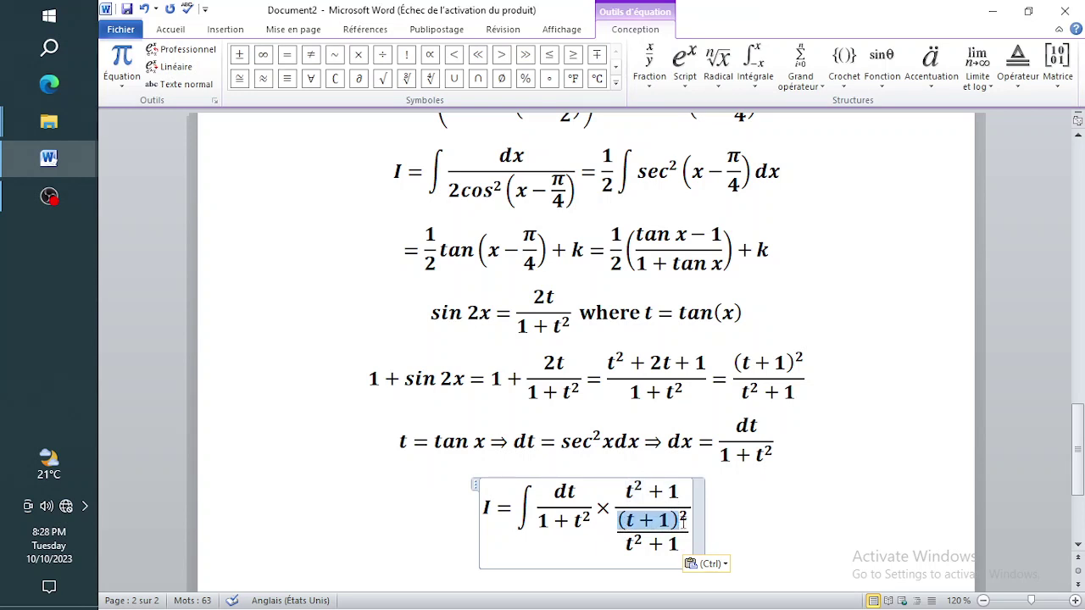
key(BackSpace)
key(BackSpace)
key(BackSpace)
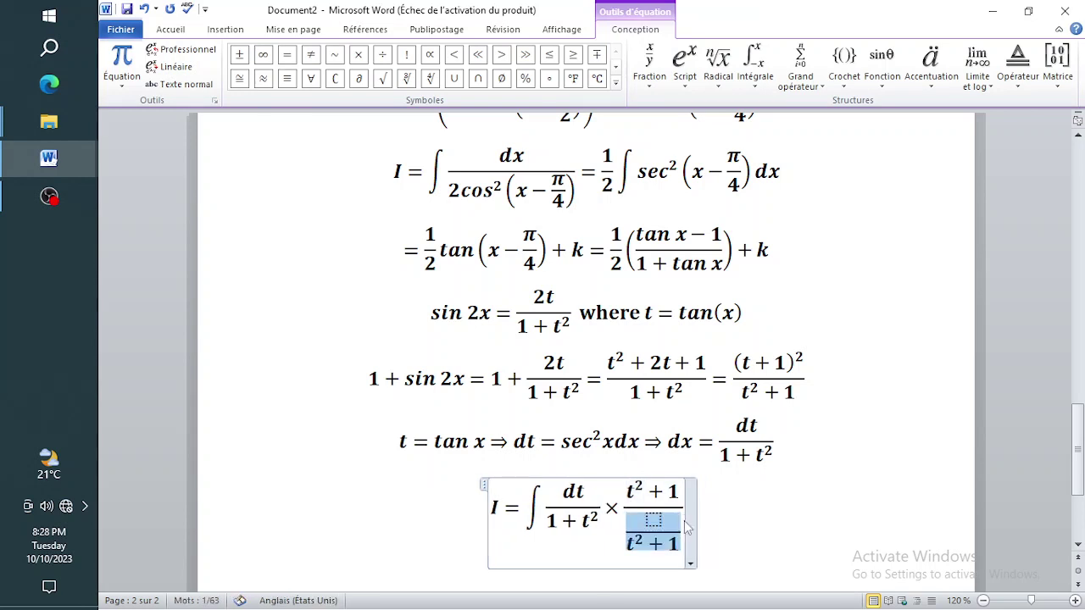
key(ctrl+v)
drag(625, 492, 679, 492)
drag(540, 520, 579, 526)
click(692, 512)
Step: Append = ∫dt/(t+1)² = ∫(t+1)⁻²dt to the integral line and start a new equation below
text(=)
text(\i)
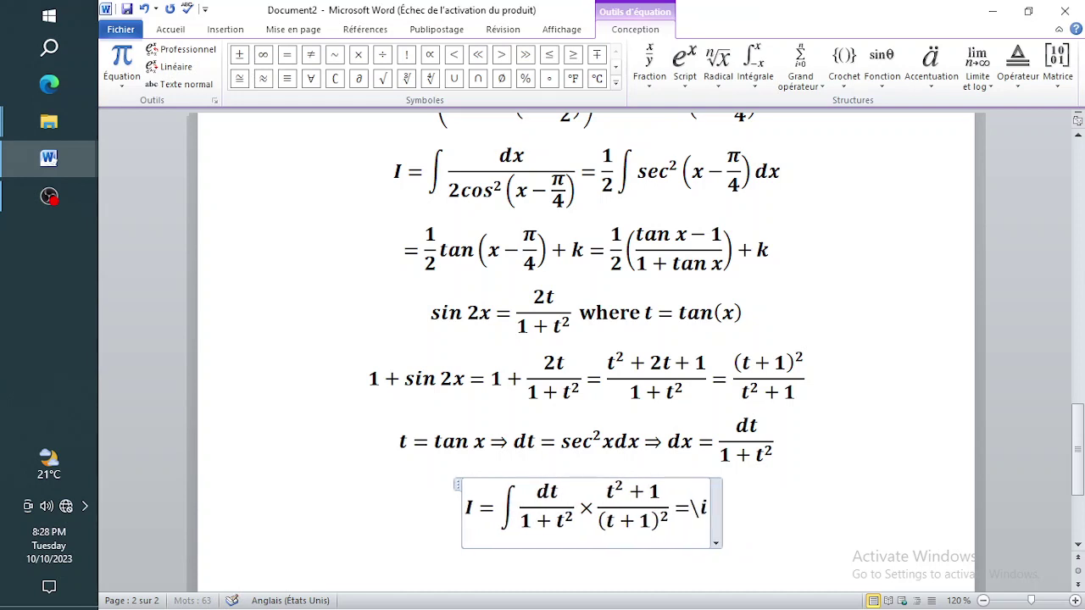
text(nt dt/)
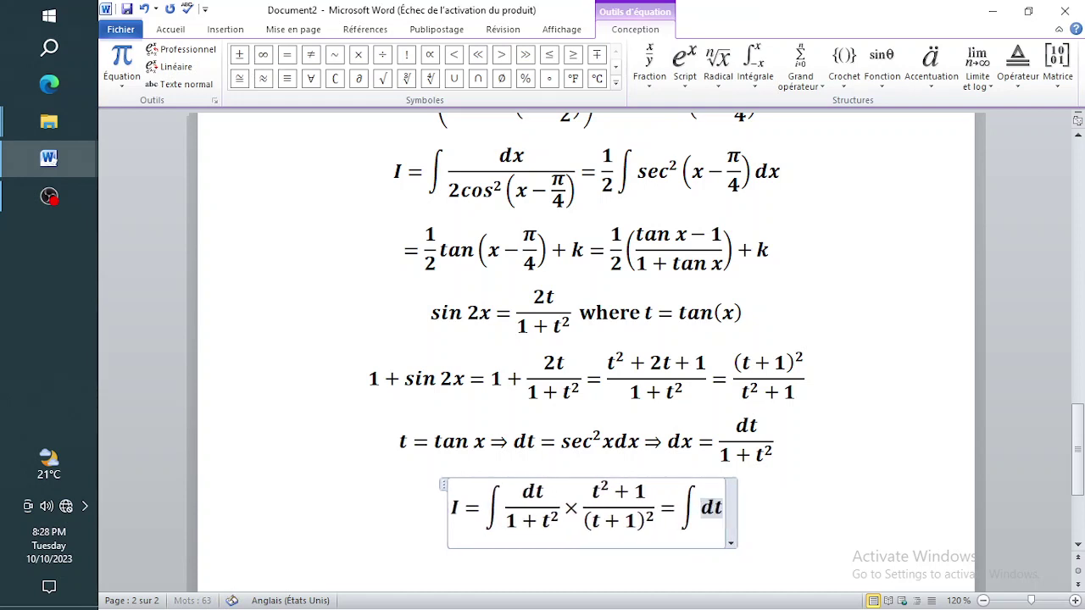
text((t+1)^2)
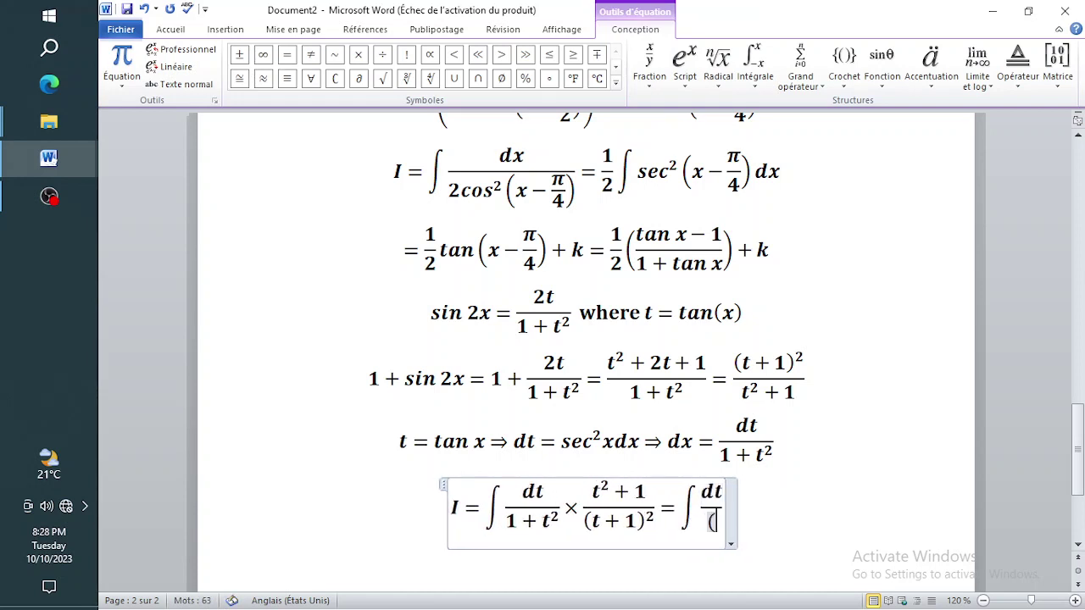
key(space)
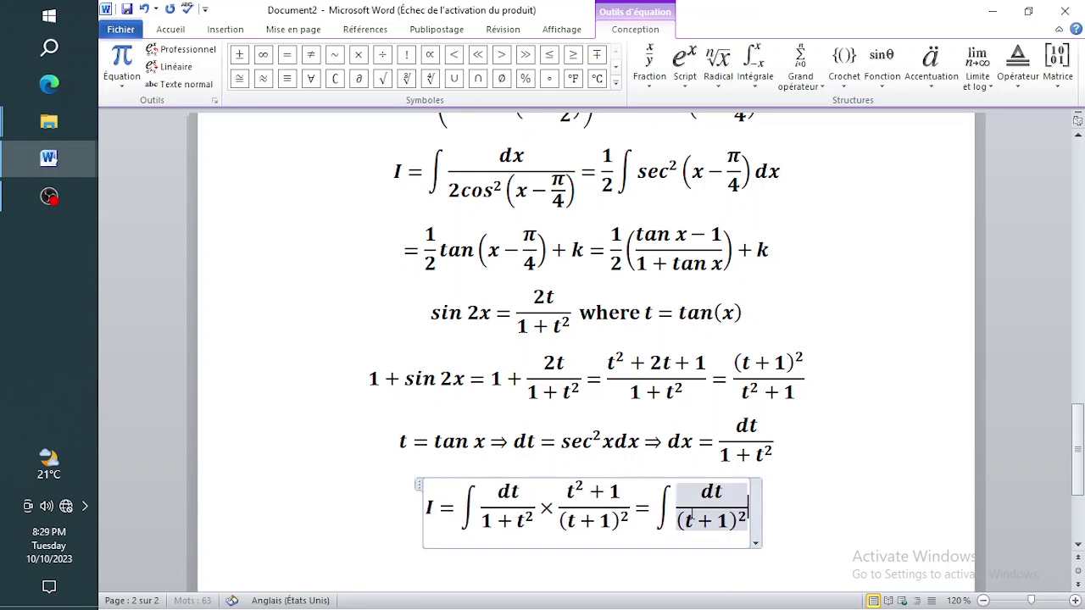
text(=\int)
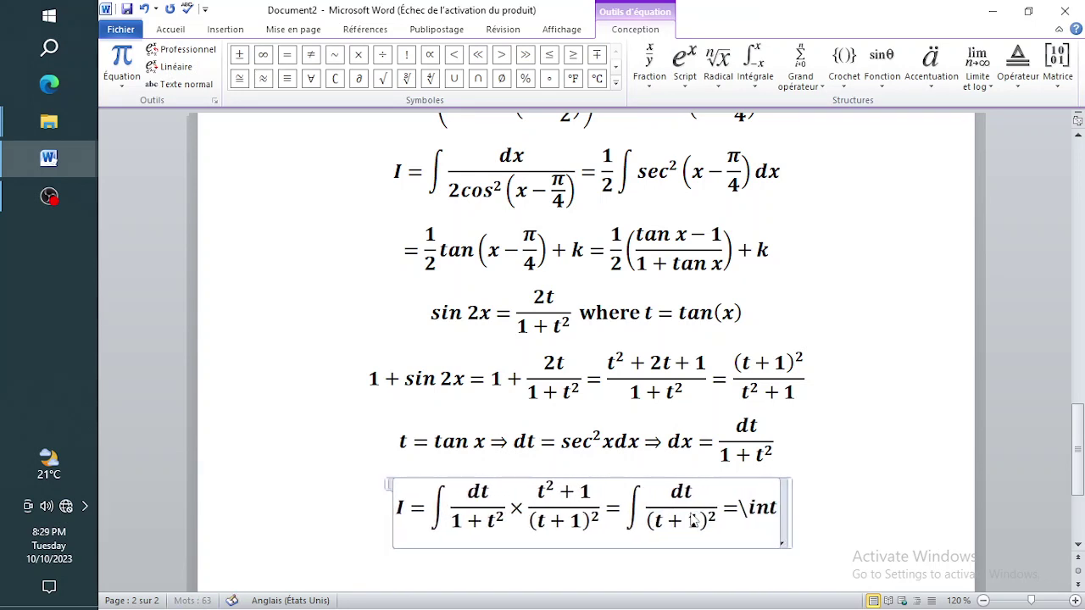
key(space)
text((t +)
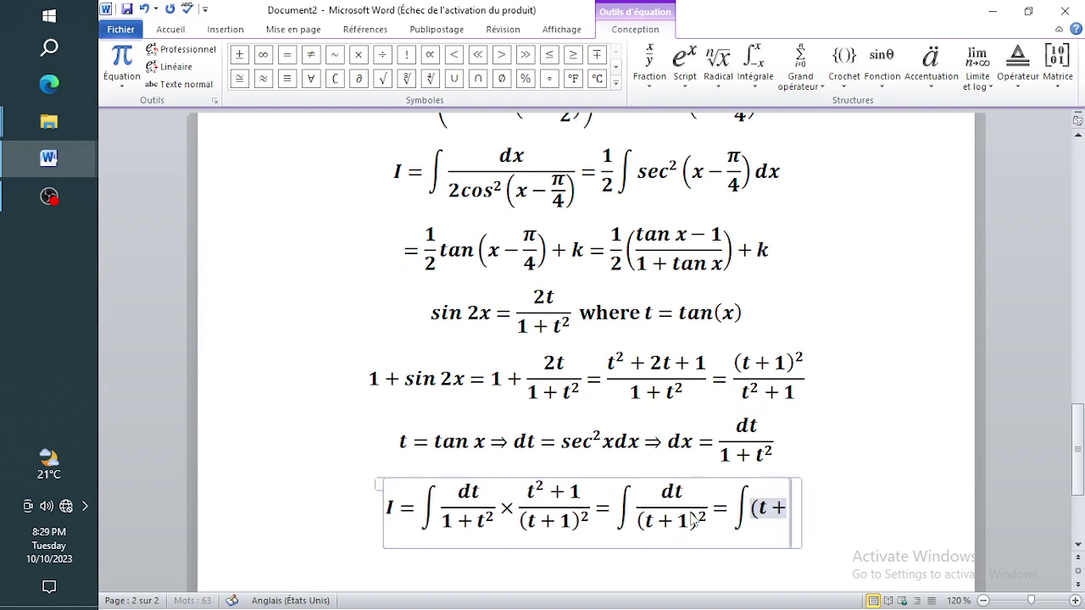
text( 1)^-2 dt)
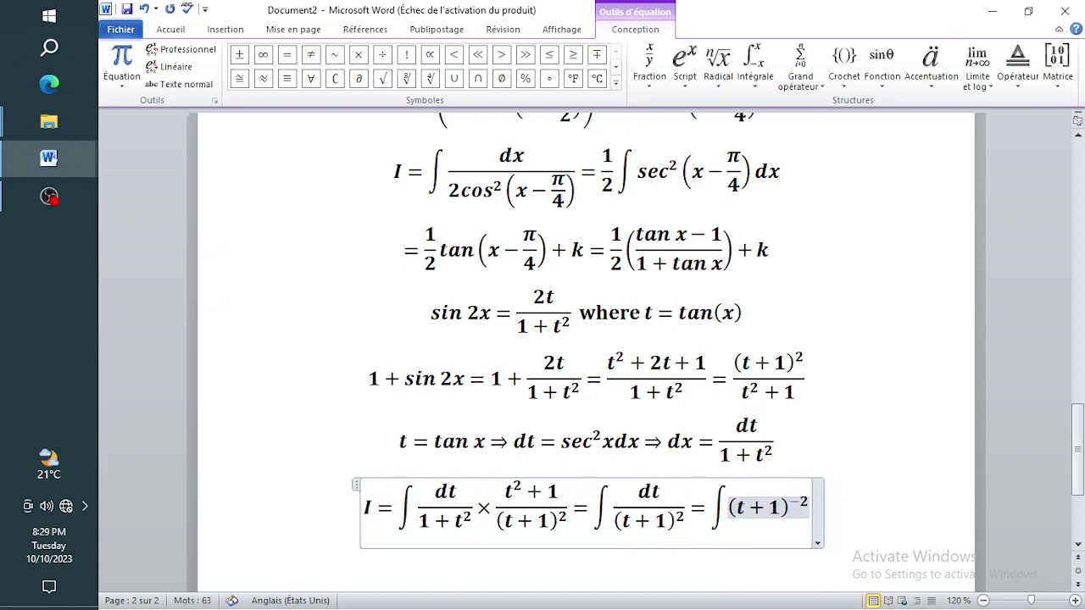
key(Return)
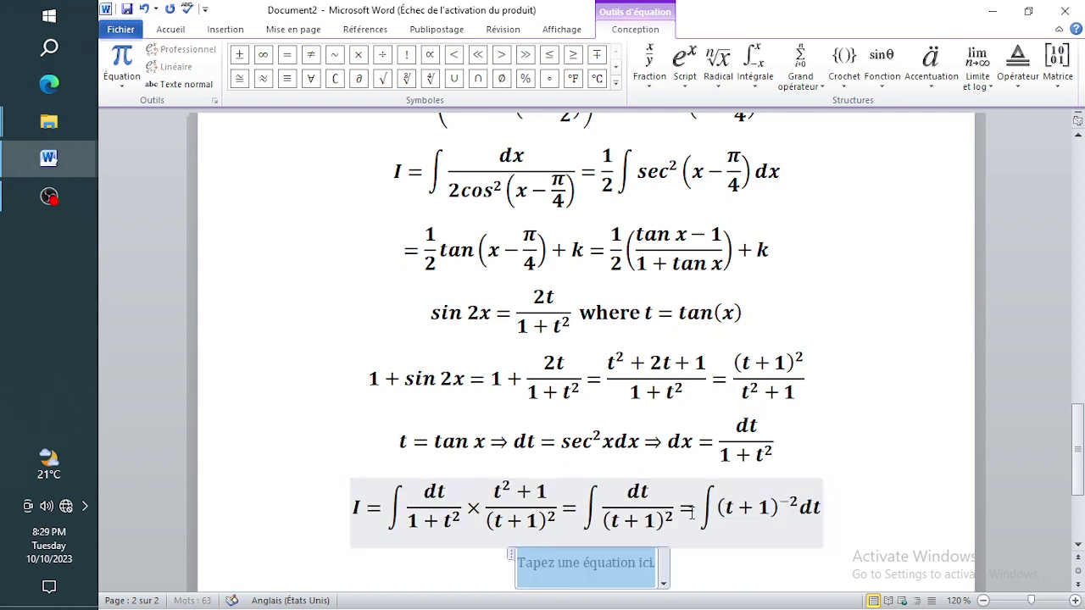
Step: Delete a mistyped fraction attempt and open a fresh equation on the empty line
text(1/ )
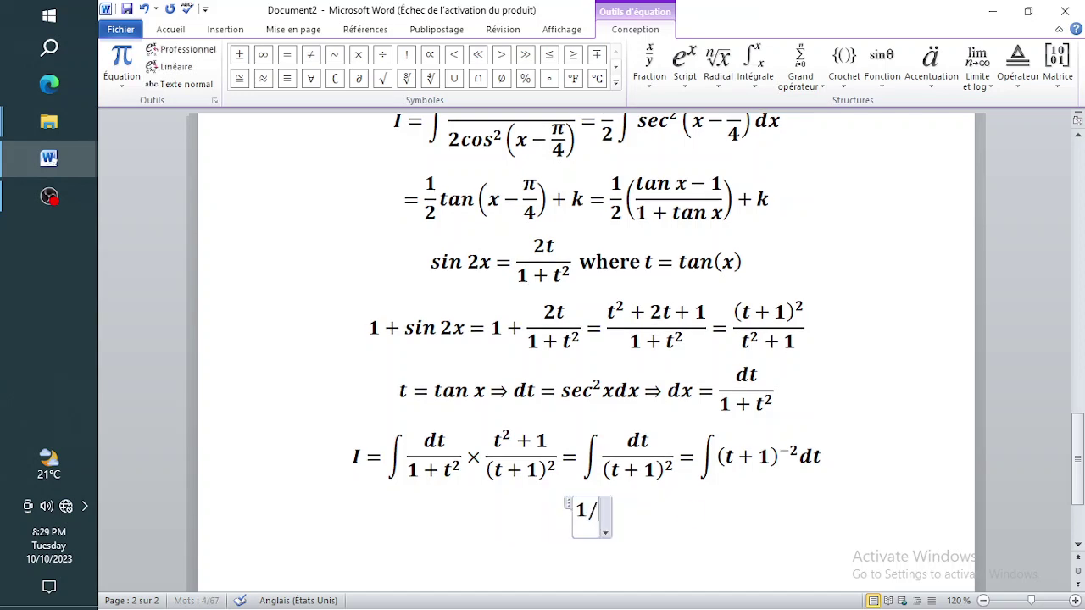
text(-1+2)
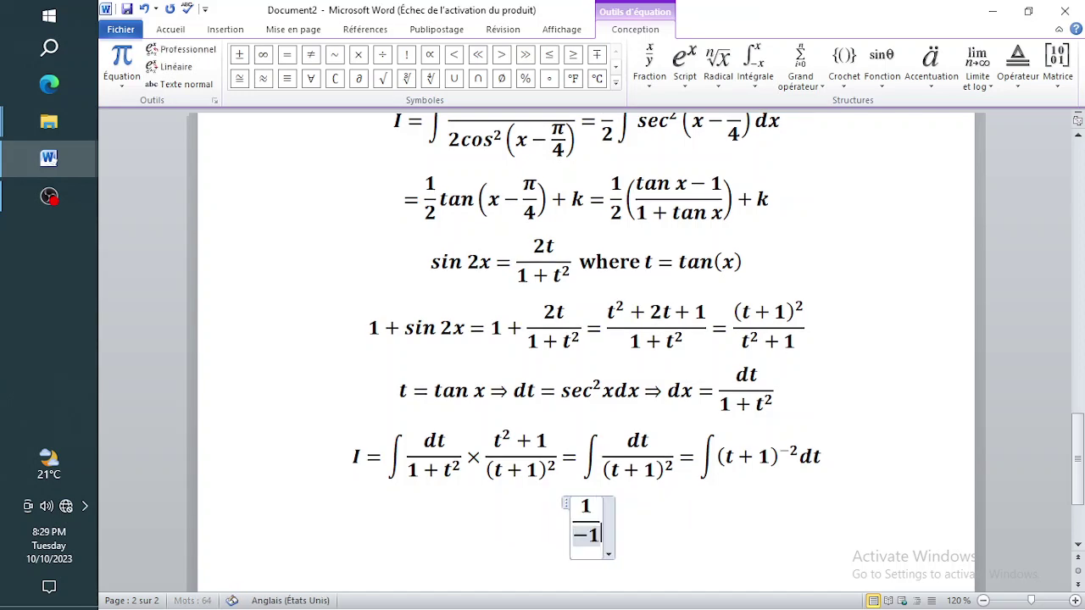
key(BackSpace)
key(BackSpace)
key(BackSpace)
text(2+1)
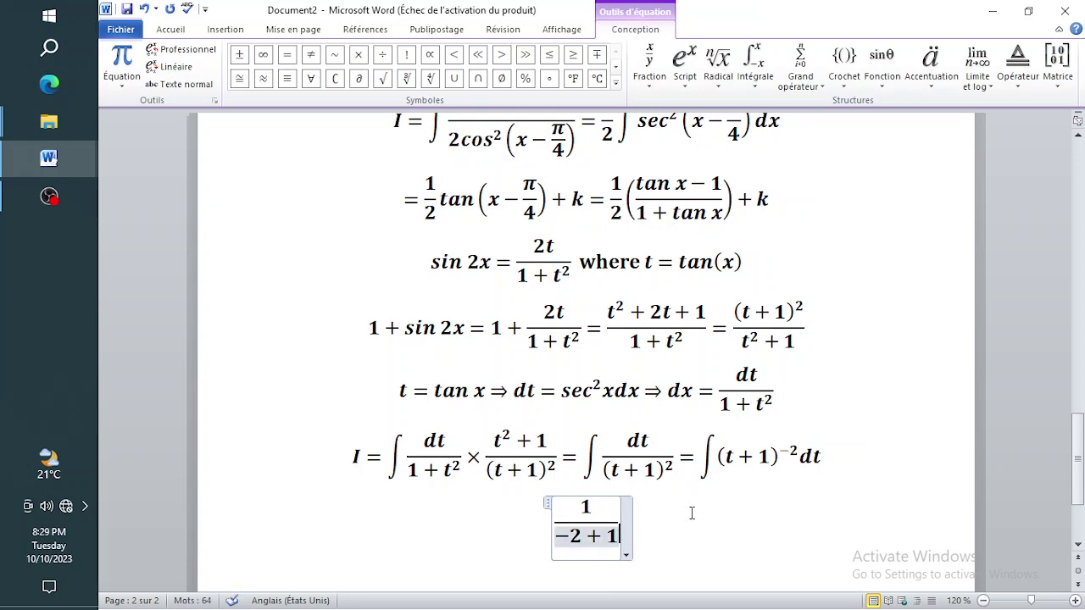
key(BackSpace)
key(BackSpace)
key(BackSpace)
key(BackSpace)
key(BackSpace)
key(BackSpace)
key(BackSpace)
key(BackSpace)
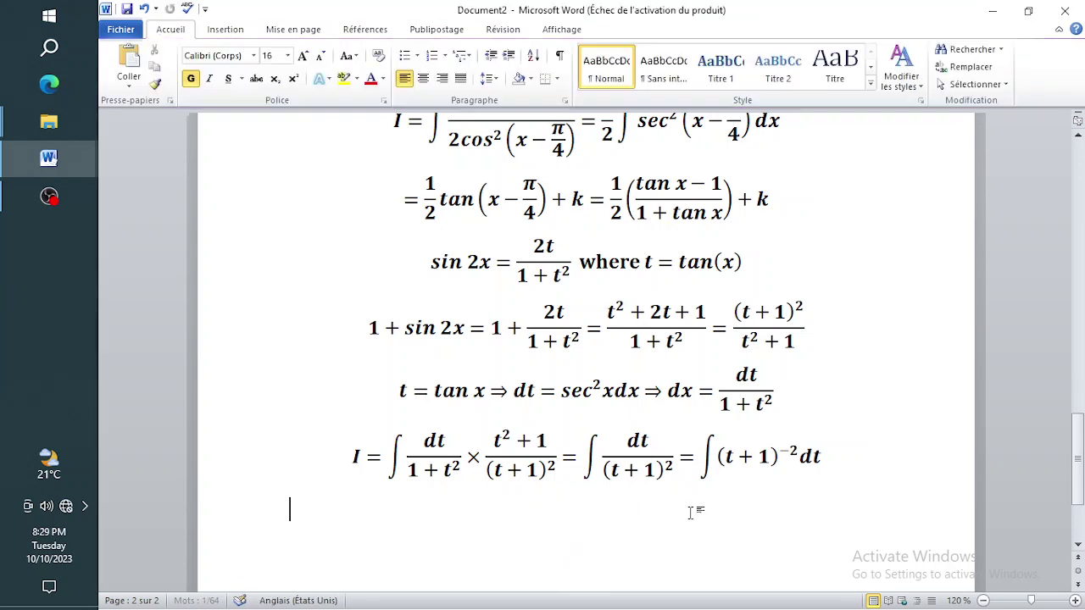
key(alt+equal)
Step: Type −1/1 (t+1)⁻¹ + k as the start of the final line
text(-1)
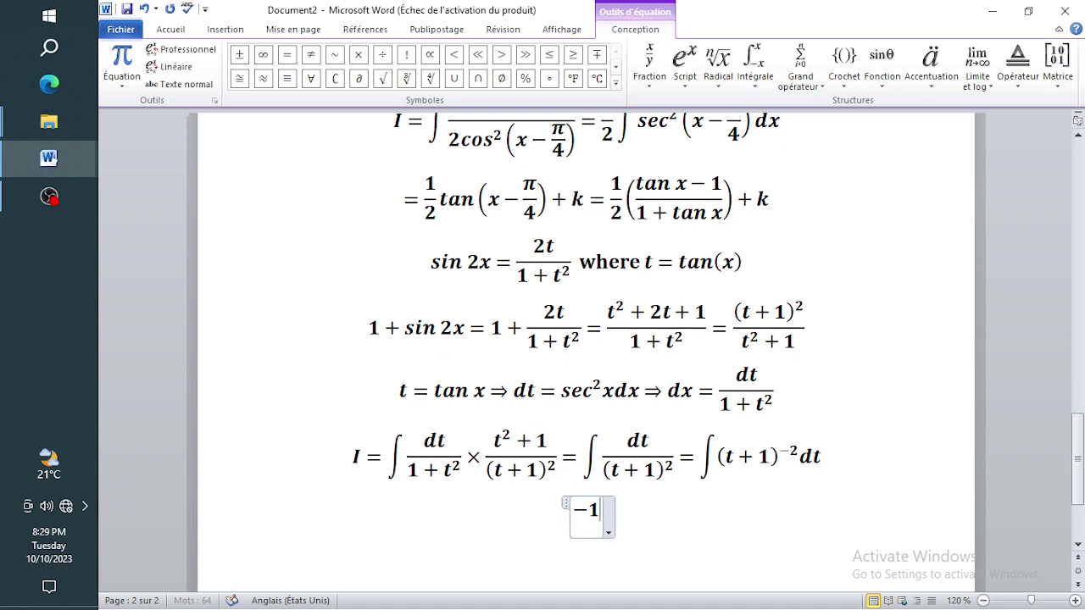
text(/ )
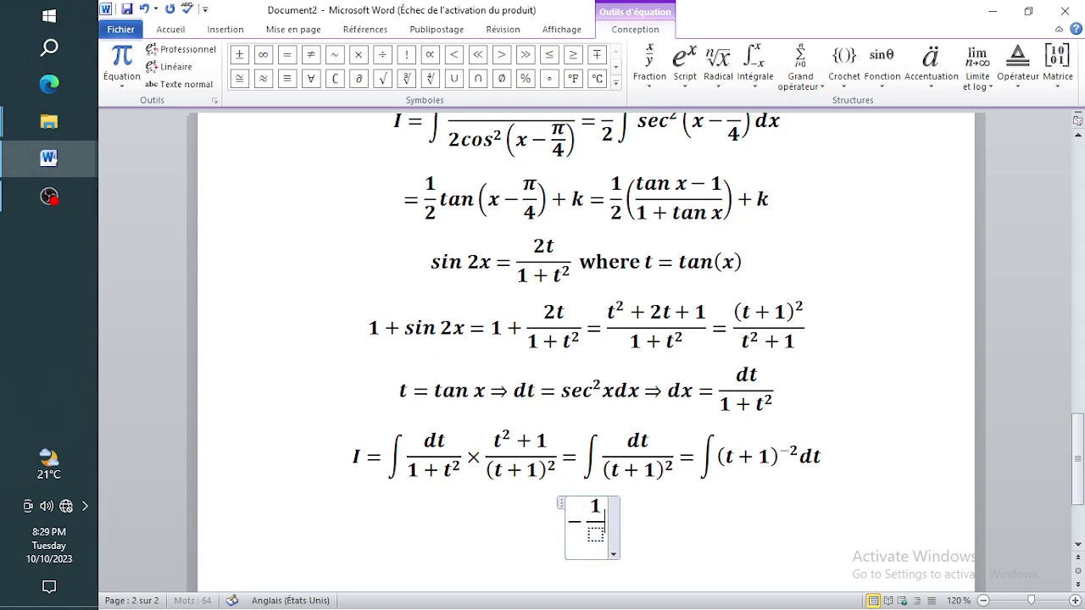
text(1)
key(Right)
text((t+1)
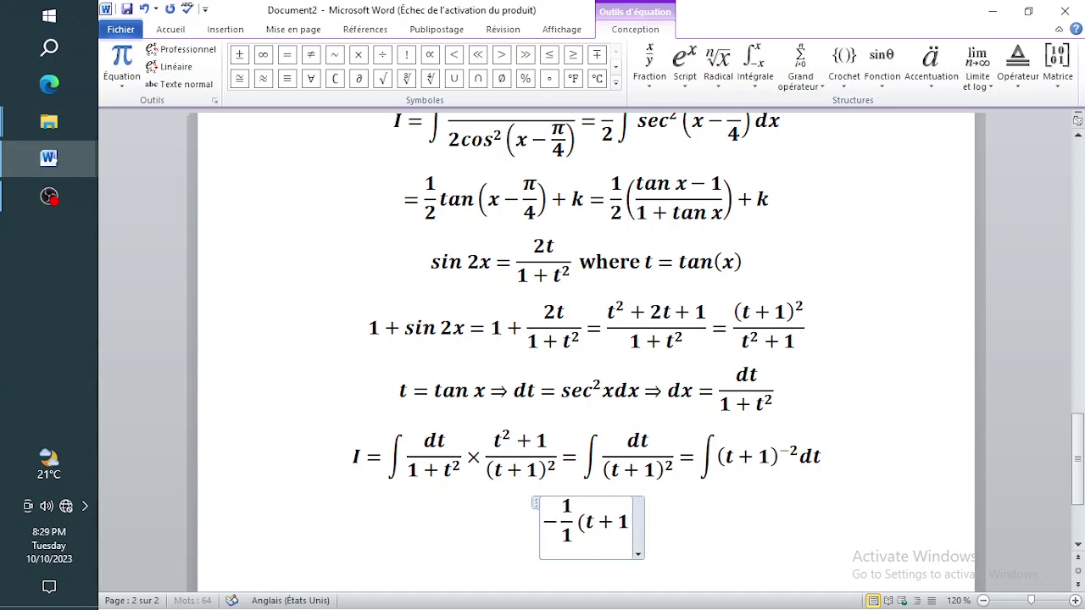
text()^ -2)
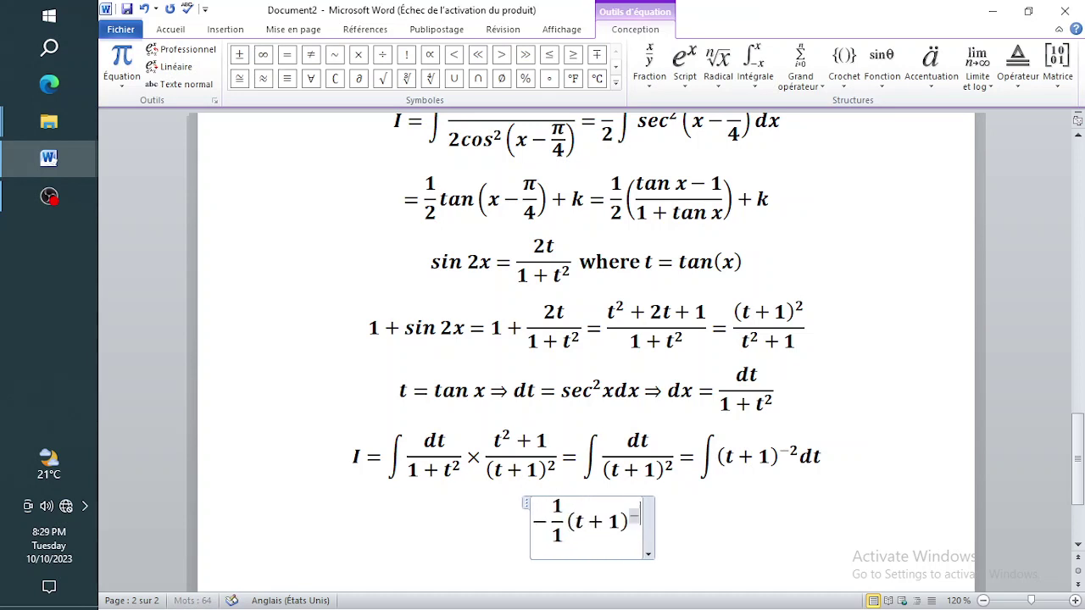
key(Right)
text(+k)
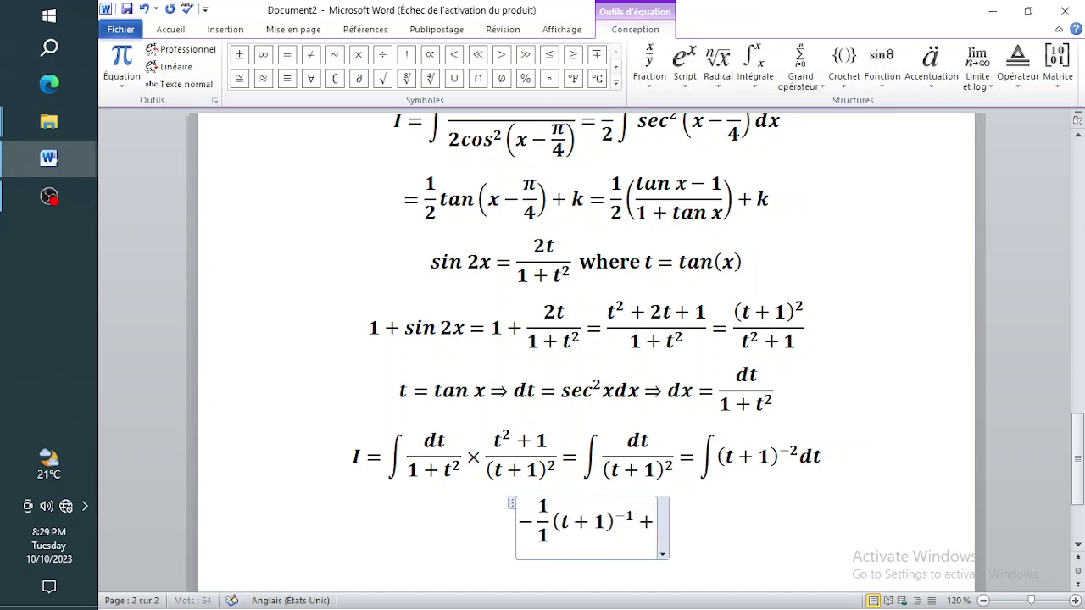
Step: Continue the line with = −1/(t+1) + k = −1/(tanx+1) + k
text(=-)
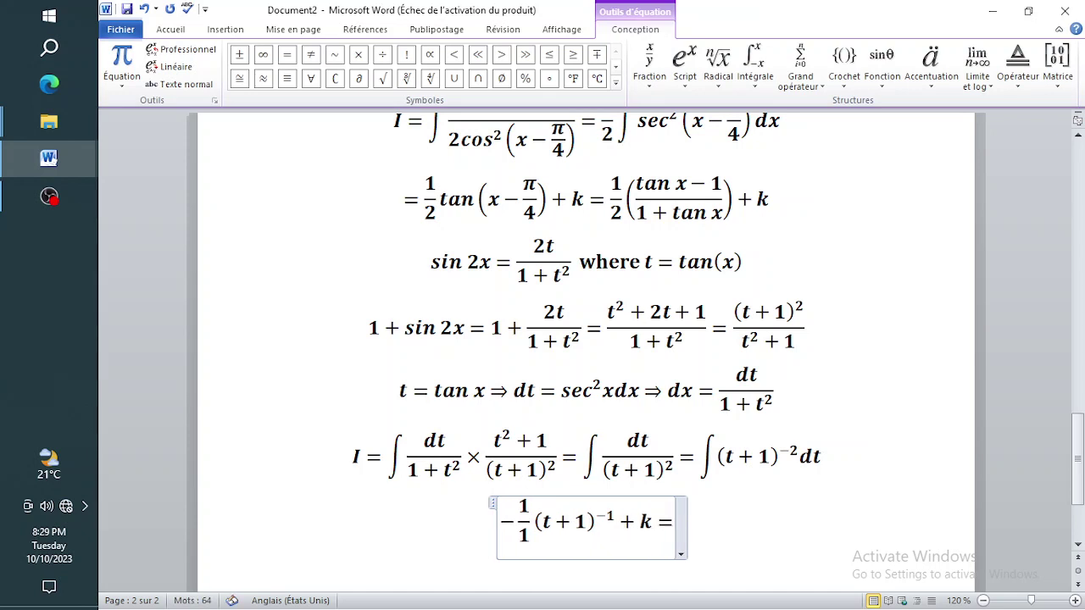
text(1/()
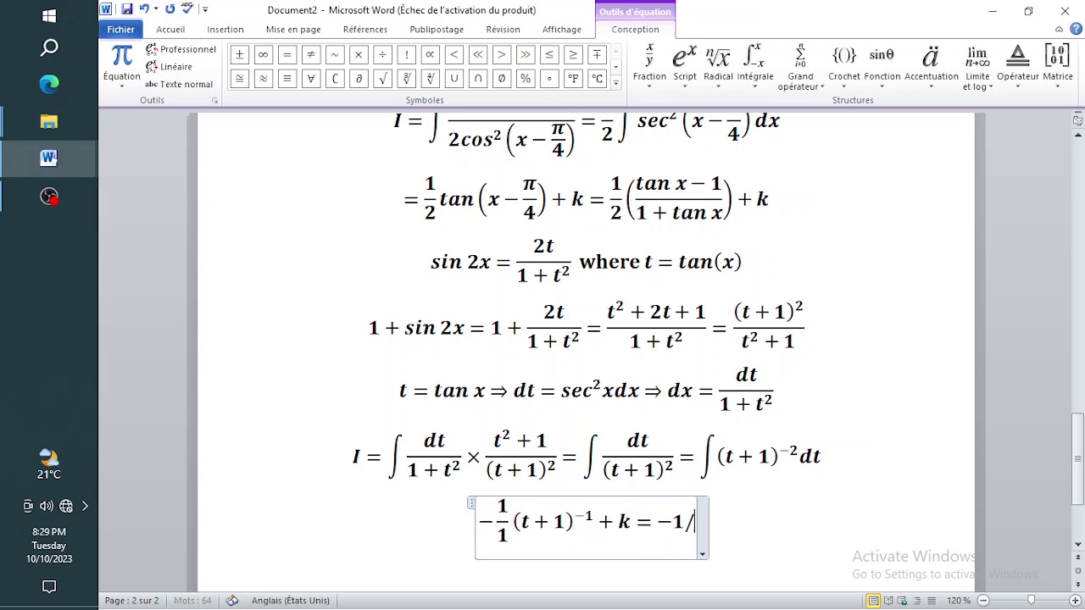
text(t+1)
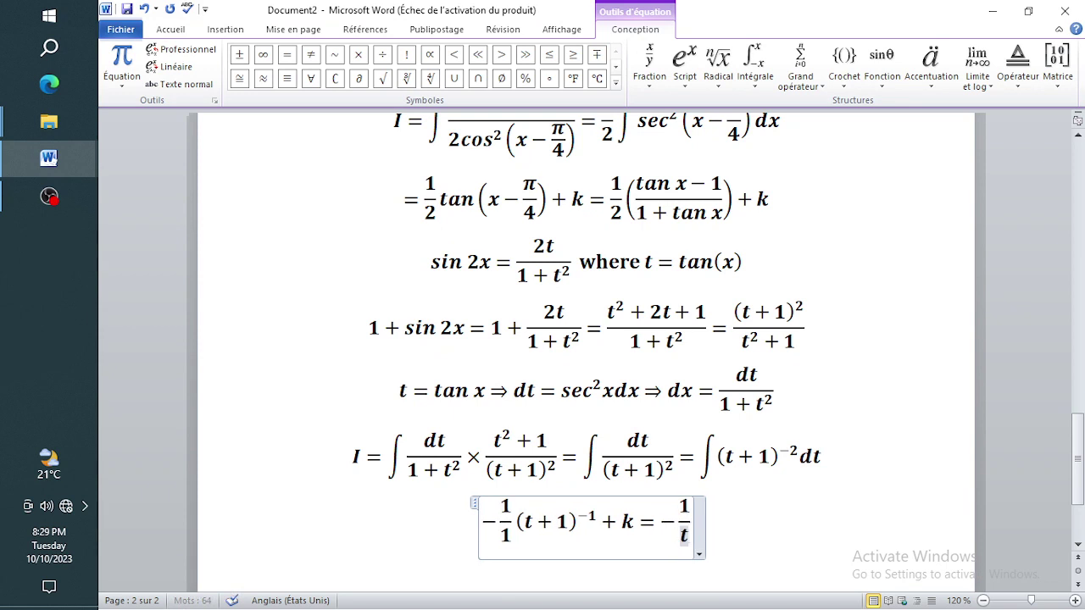
key(Right)
text(+k)
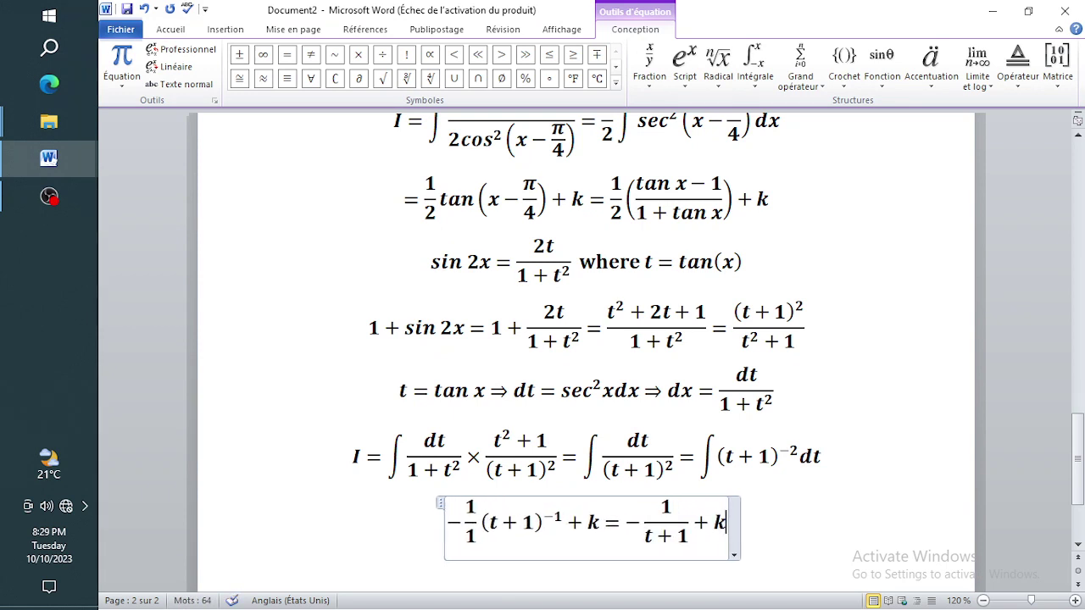
text(=)
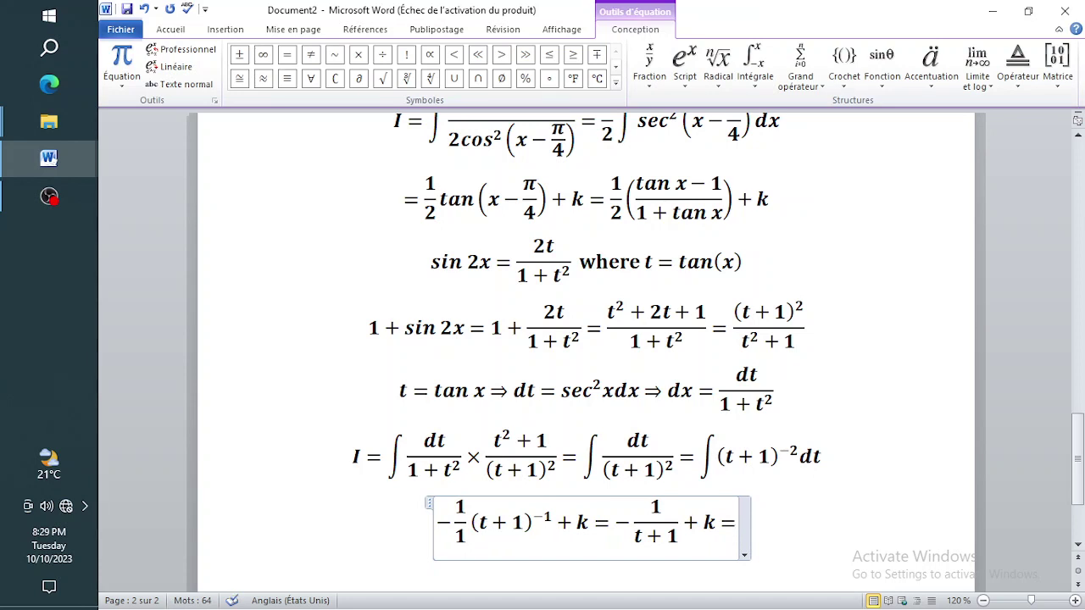
text(-1/ t)
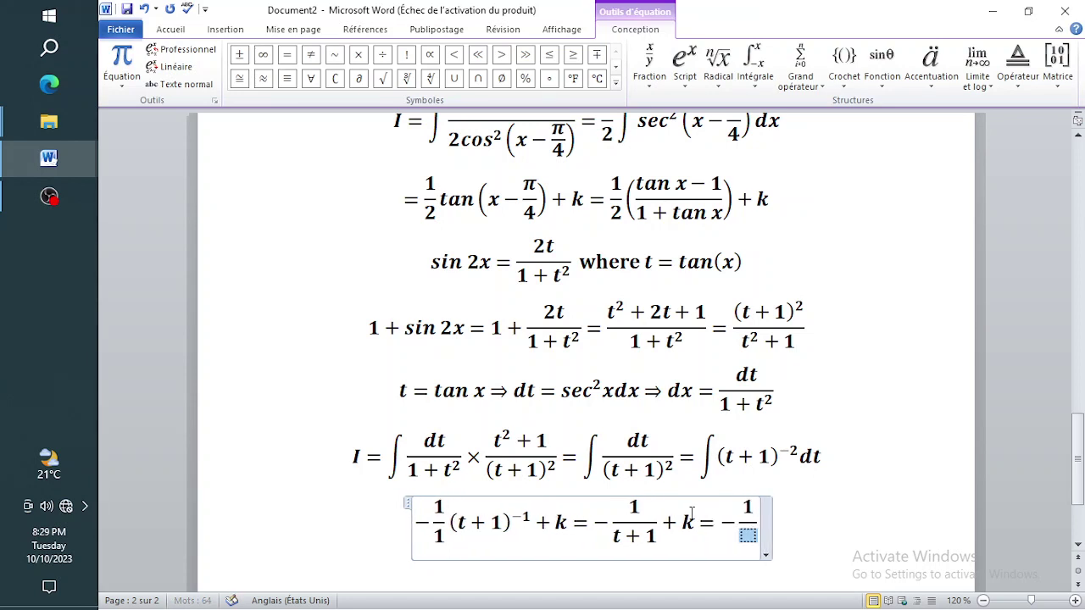
text(anx+1)
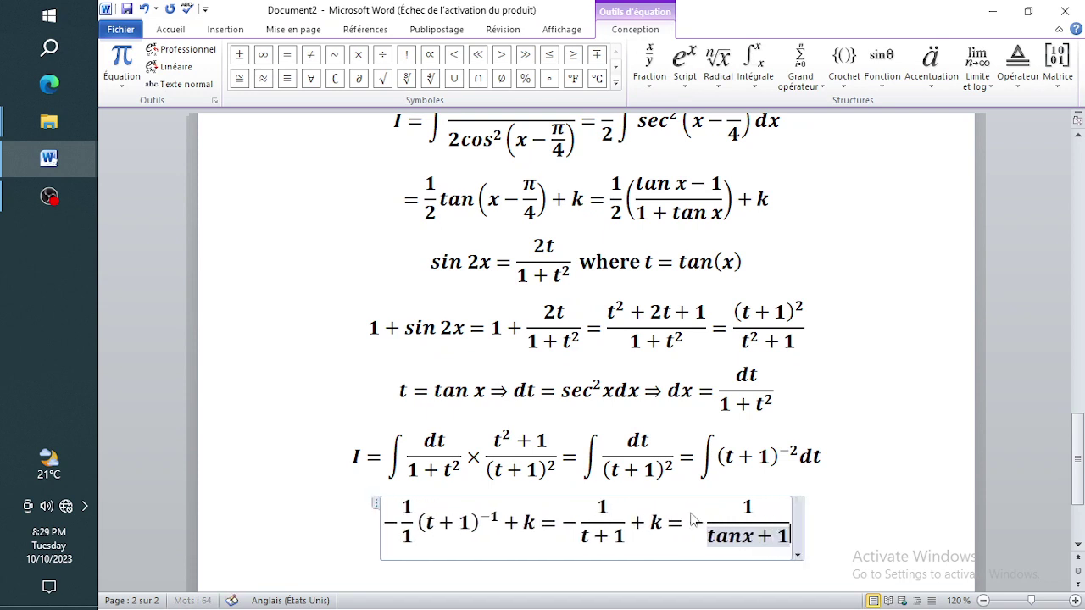
key(Right)
text(+k)
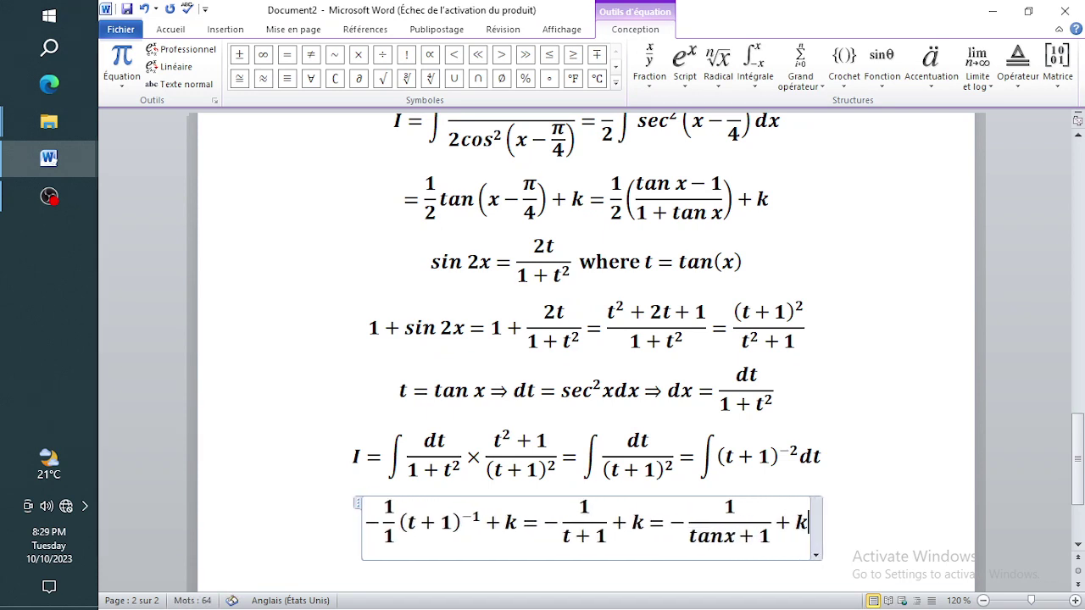